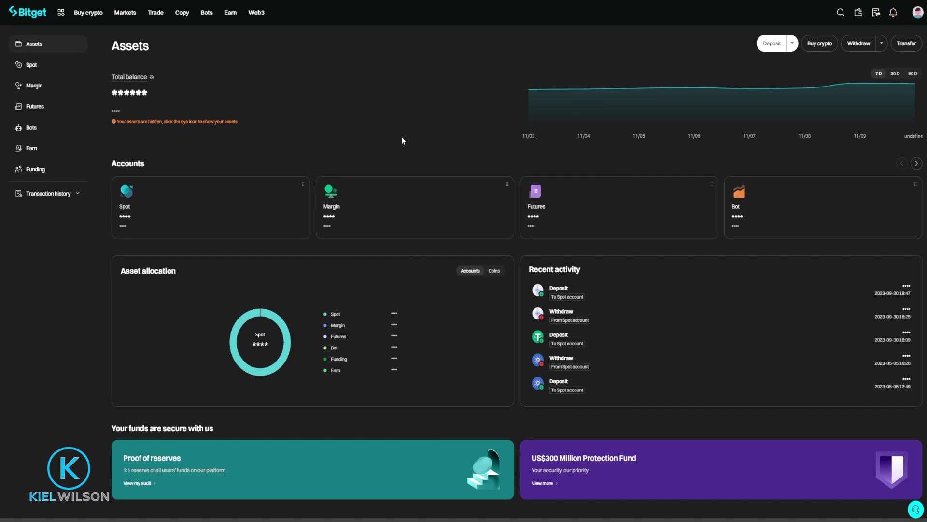
# Step: From the Assets overview, bring up the Trade menu with its trading options
pyautogui.moveTo(242, 18)
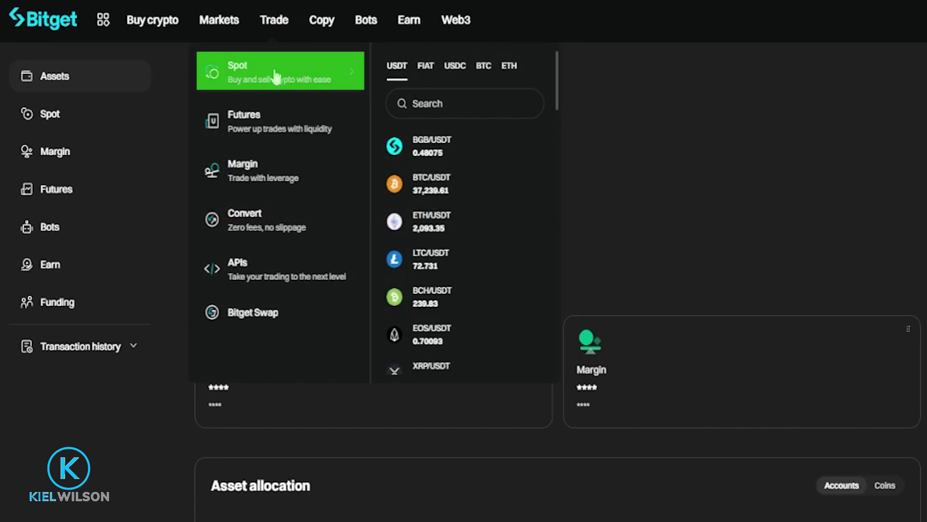
# Step: Open BTC/USDT spot trading and show the USDT market pair list
pyautogui.click(265, 76)
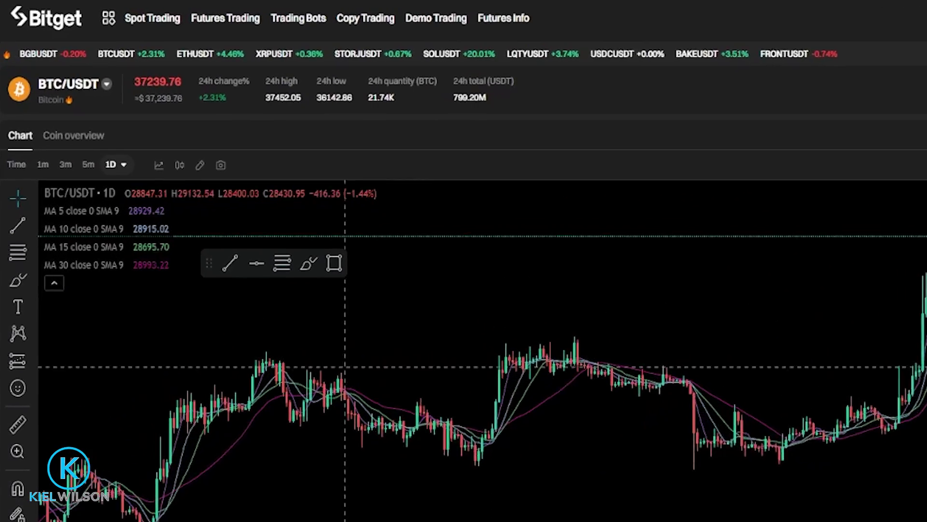
pyautogui.click(73, 96)
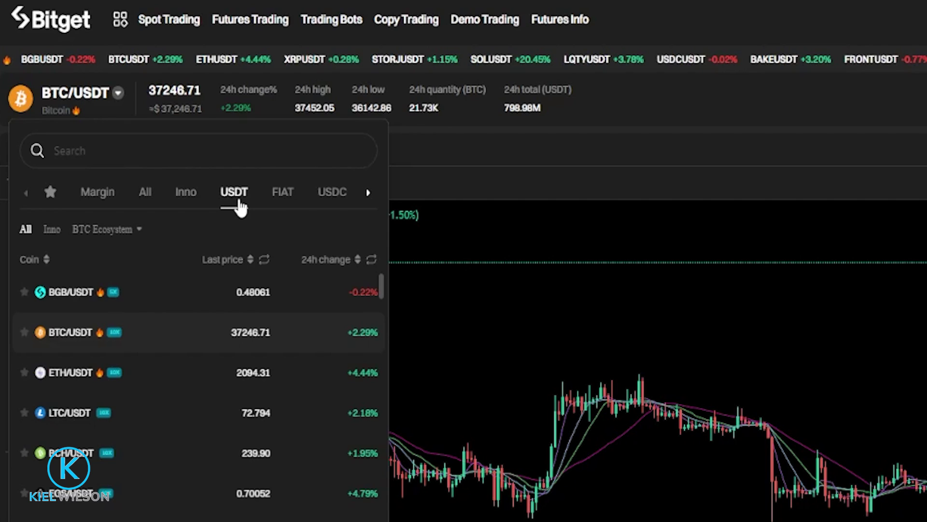
# Step: Glance at the USDC pairs, then switch the spot market to ETH/USDT
pyautogui.click(338, 199)
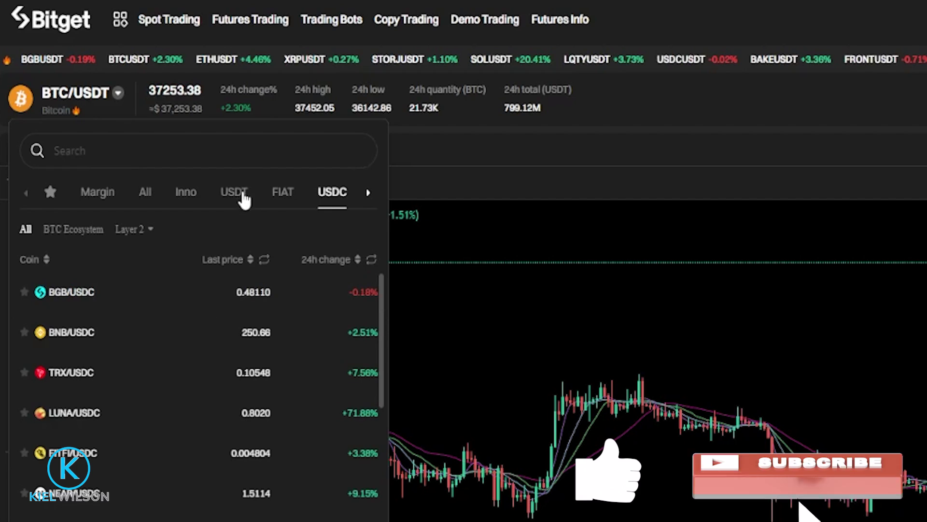
pyautogui.click(238, 198)
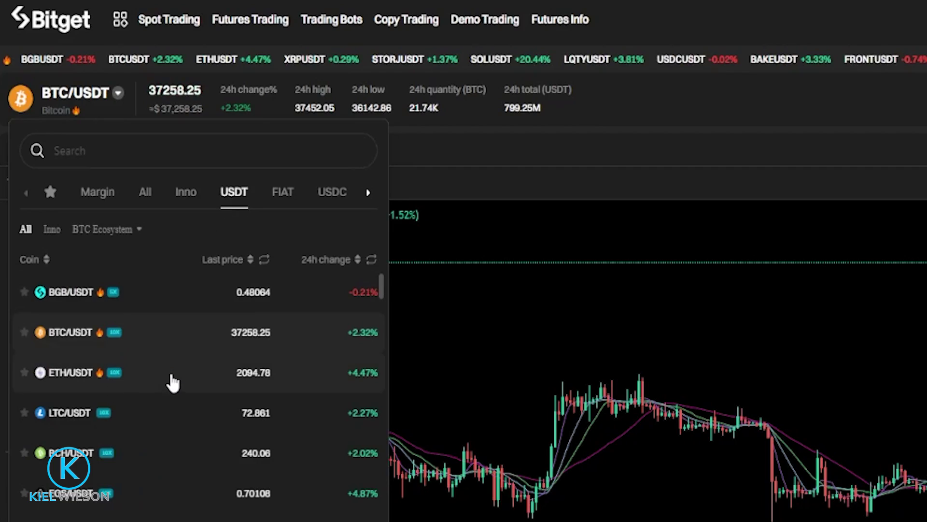
pyautogui.click(172, 382)
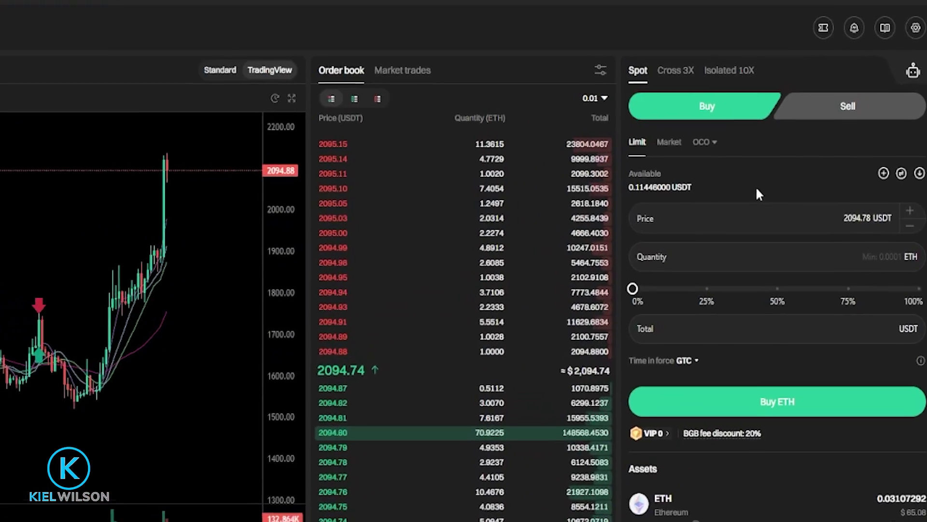
# Step: Switch the ETH order form to Sell with the Trailing stop order type
pyautogui.click(821, 114)
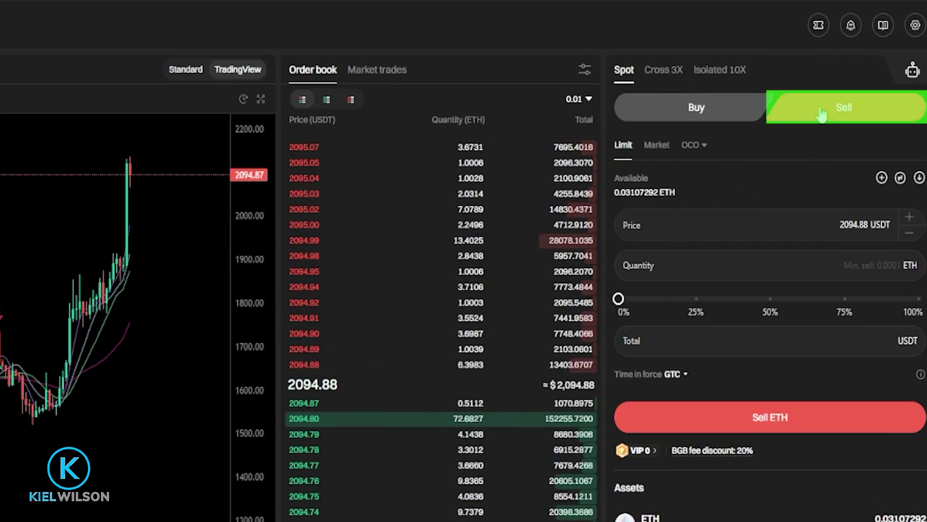
pyautogui.click(707, 146)
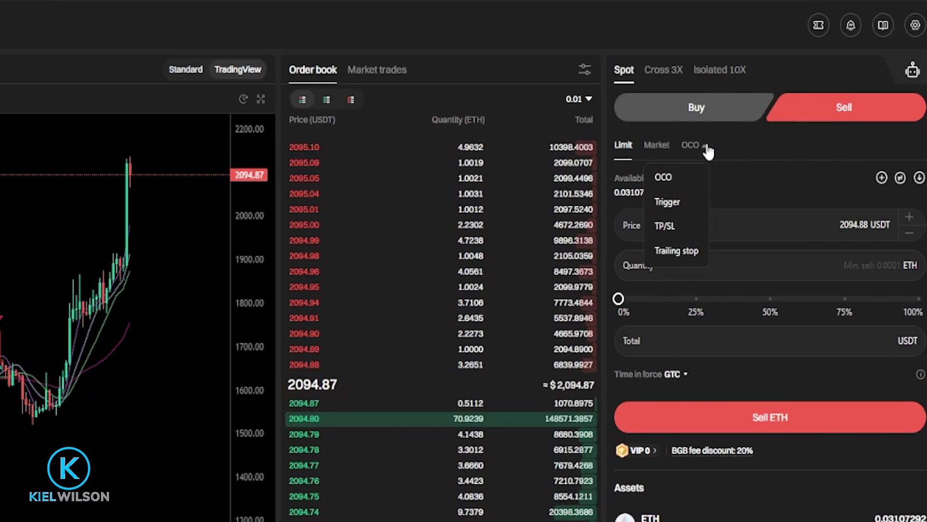
pyautogui.click(672, 251)
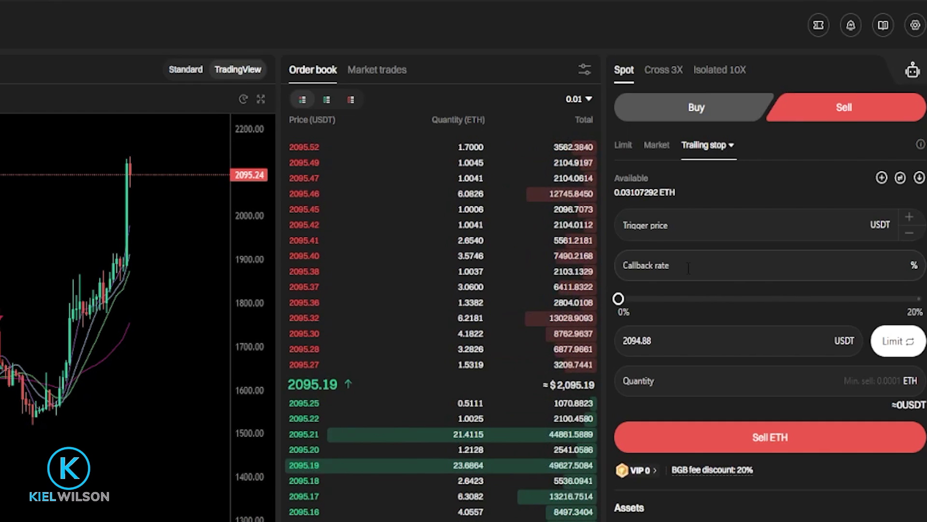
# Step: Enter a 4% callback rate in the trailing stop sell form, replacing an initial 5
pyautogui.click(724, 266)
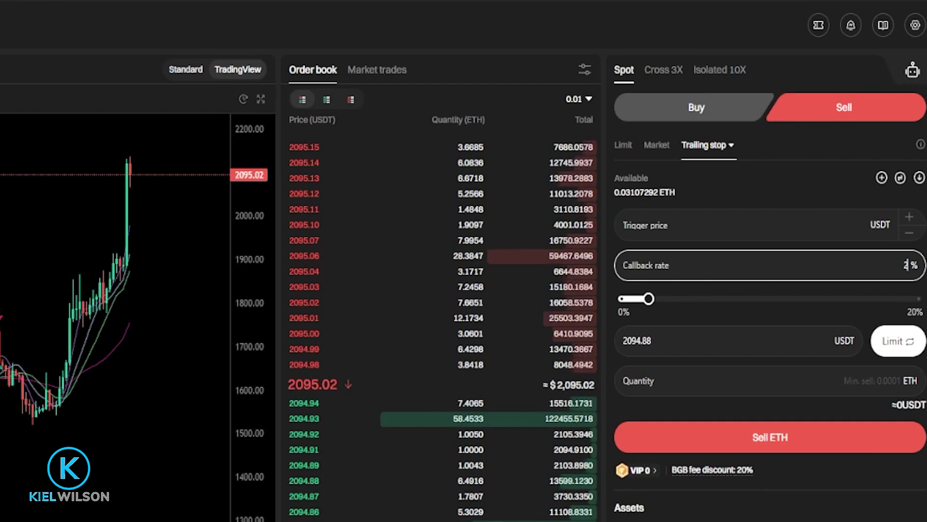
pyautogui.doubleClick(899, 264)
pyautogui.write('5')
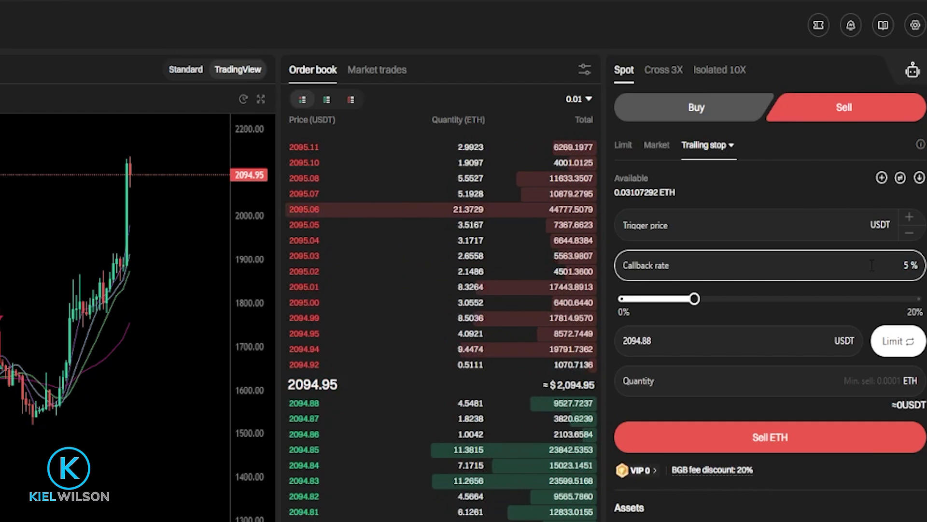
pyautogui.moveTo(713, 298); pyautogui.dragTo(694, 303)
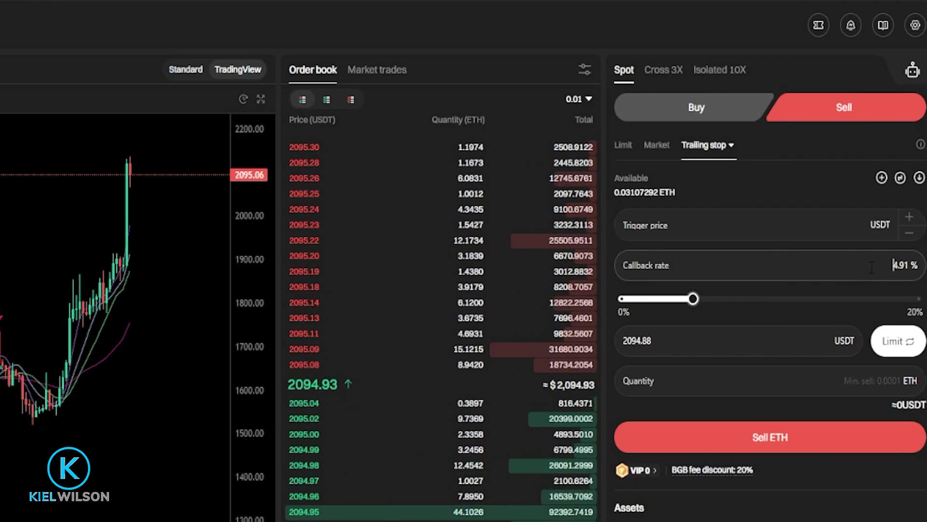
pyautogui.doubleClick(919, 264)
pyautogui.write('4')
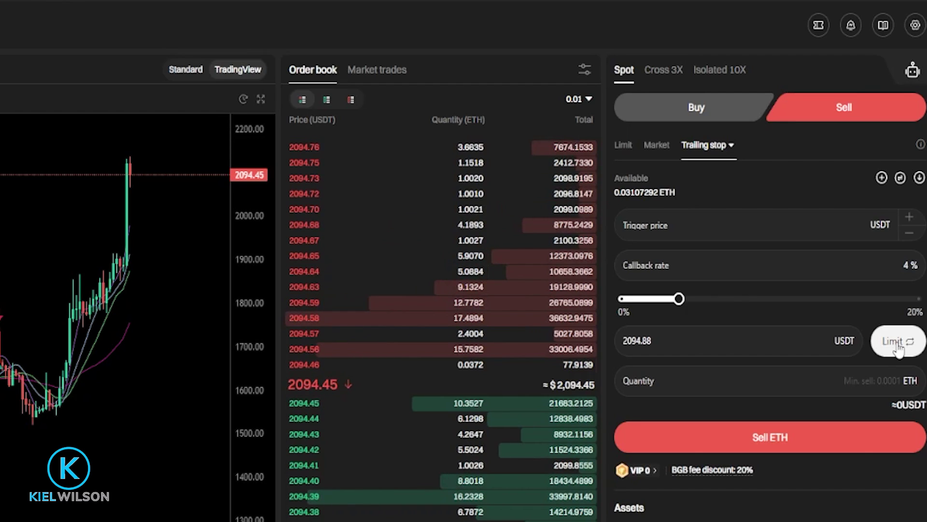
# Step: Switch the trailing stop to market price and enter a quantity of 0.031 ETH
pyautogui.click(896, 343)
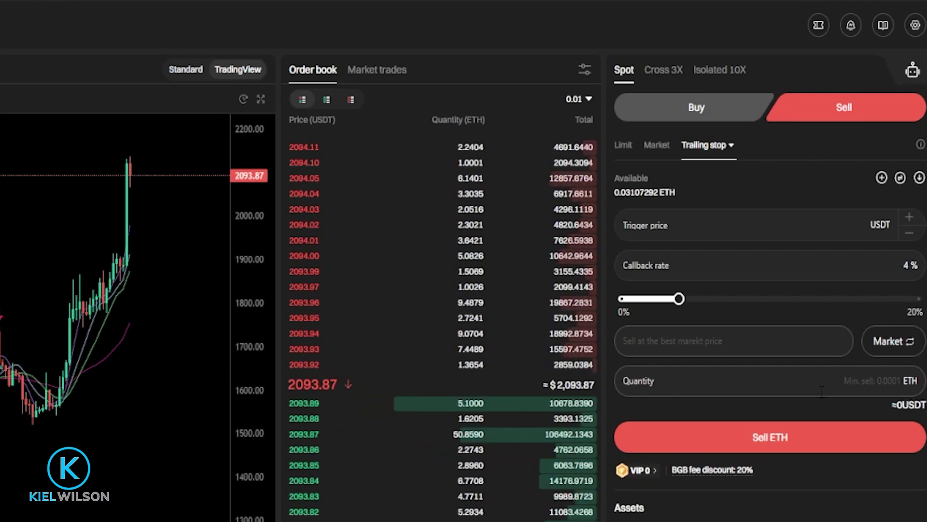
pyautogui.scroll(-2, 822, 391)
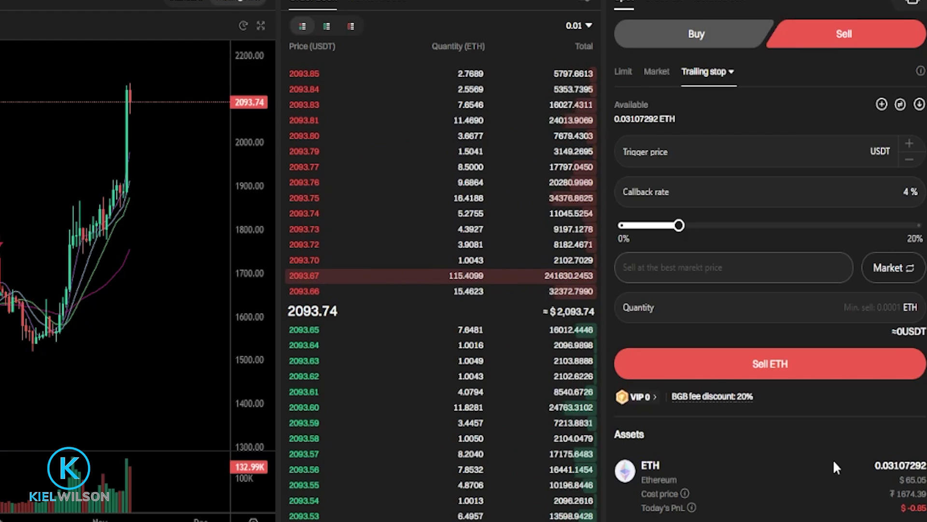
pyautogui.click(789, 313)
pyautogui.write('0')
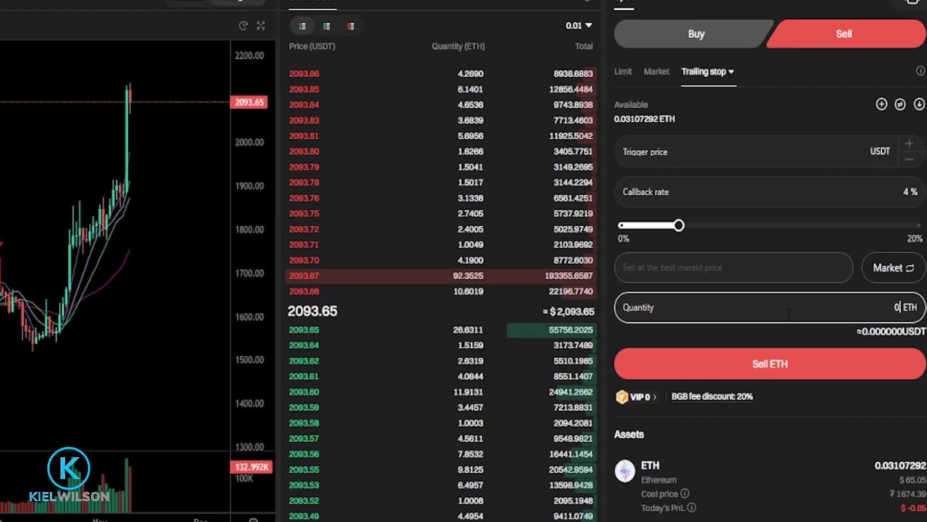
pyautogui.write('.031')
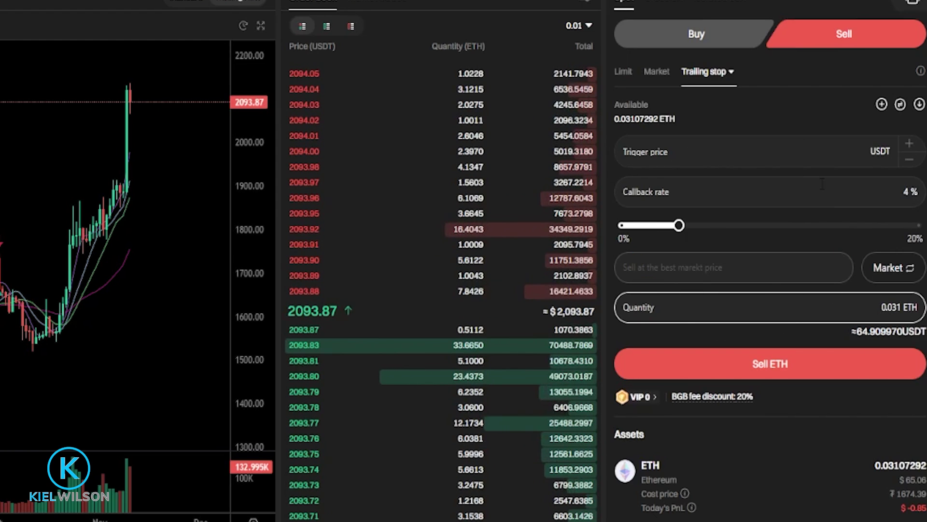
# Step: Submit and confirm the 0.031 ETH market trailing stop sell with 4% callback
pyautogui.click(766, 363)
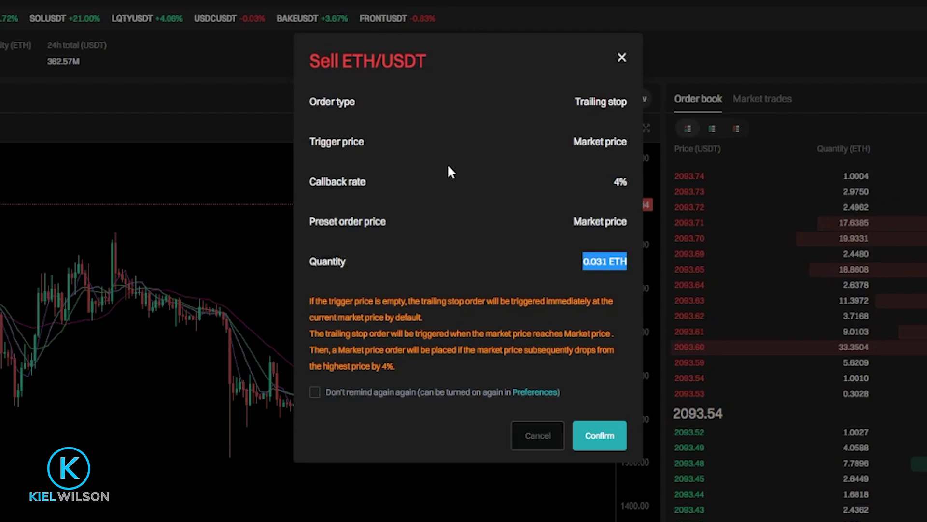
pyautogui.click(599, 436)
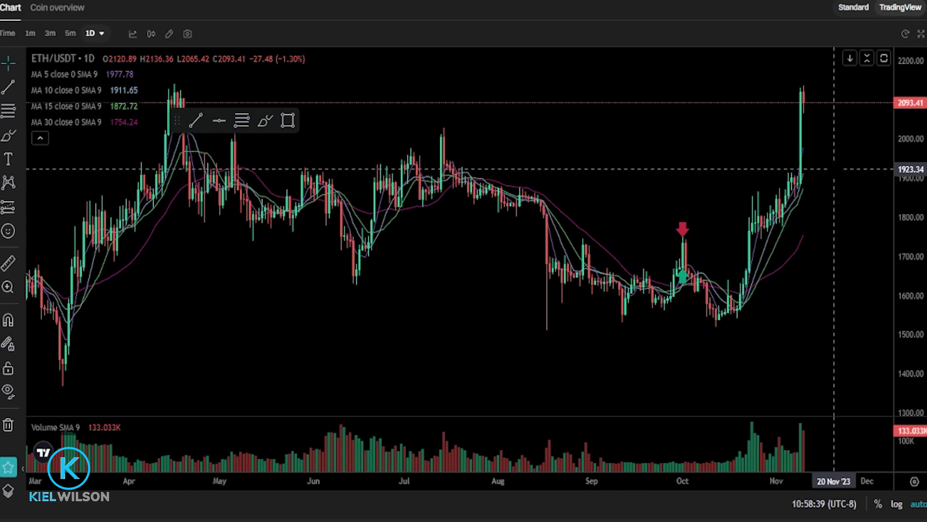
# Step: Shift the chart and sketch trial yellow brush strokes from the latest candle, undoing a loop
pyautogui.moveTo(454, 73); pyautogui.dragTo(383, 72)
pyautogui.click(265, 120)
pyautogui.moveTo(733, 104); pyautogui.dragTo(806, 49)
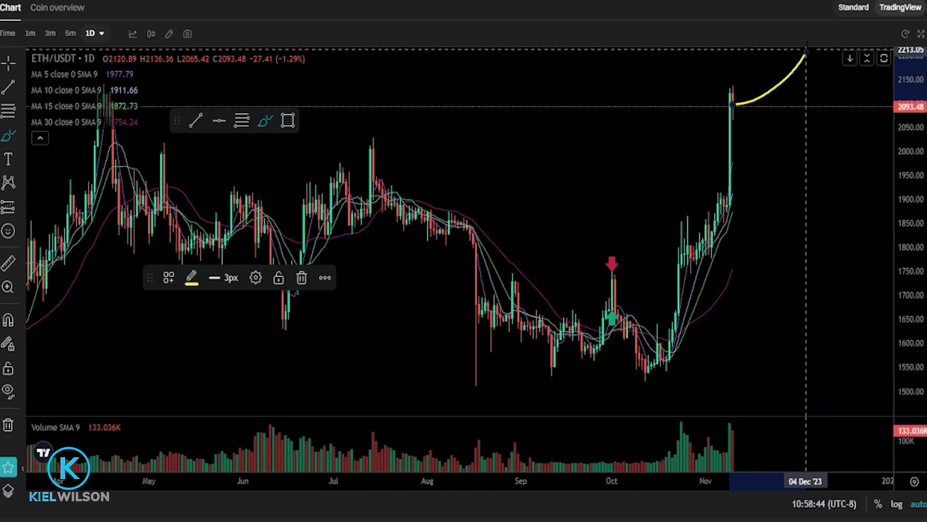
pyautogui.moveTo(741, 133)
pyautogui.mouseDown()
pyautogui.moveTo(783, 118)
pyautogui.moveTo(812, 78)
pyautogui.moveTo(808, 49)
pyautogui.moveTo(815, 56)
pyautogui.mouseUp()
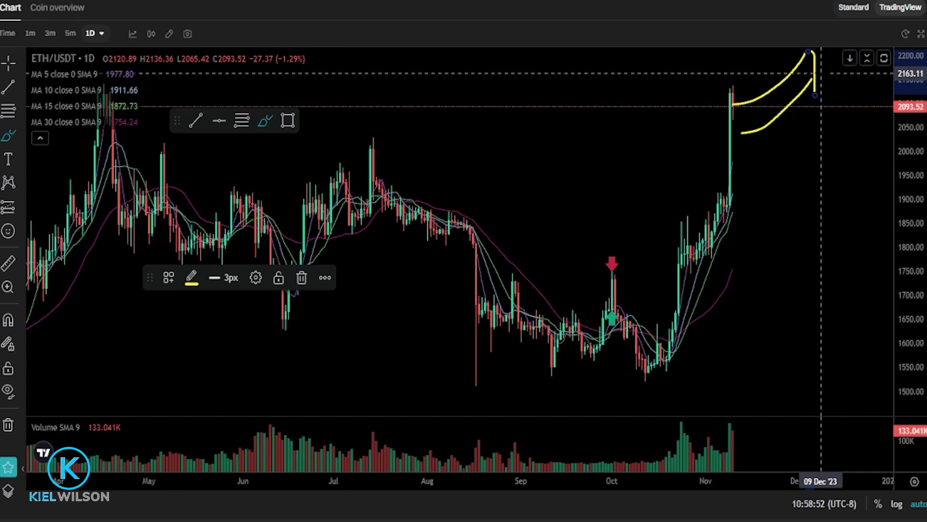
pyautogui.moveTo(791, 73)
pyautogui.mouseDown()
pyautogui.moveTo(806, 92)
pyautogui.moveTo(821, 73)
pyautogui.mouseUp()
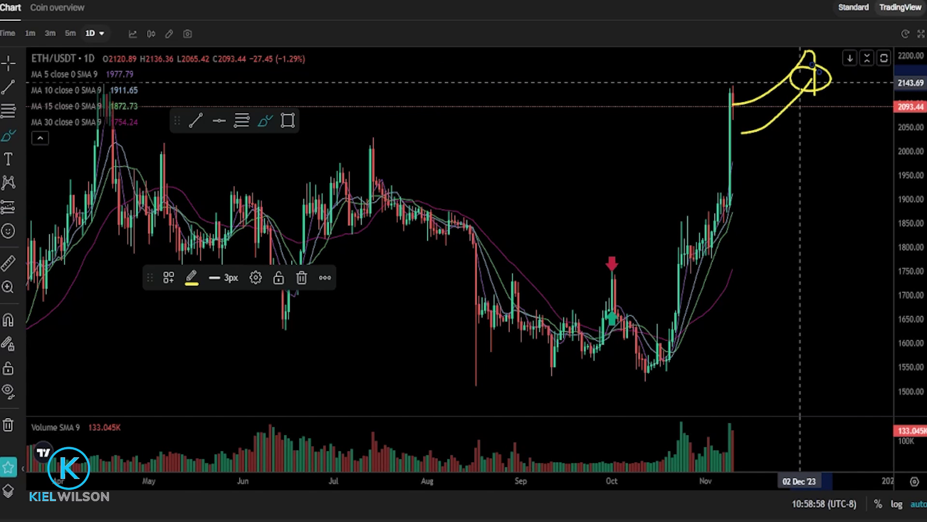
pyautogui.press('Delete')
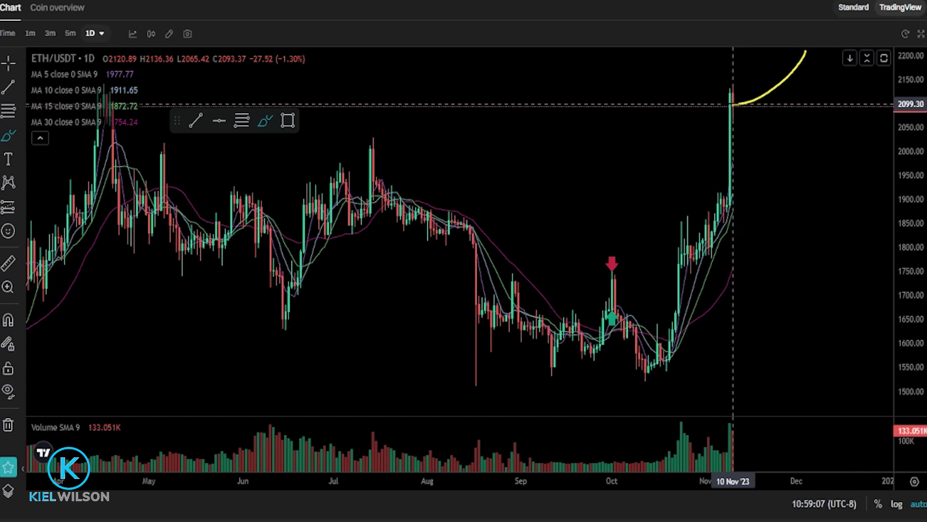
pyautogui.moveTo(733, 104); pyautogui.dragTo(736, 104)
pyautogui.moveTo(773, 128); pyautogui.dragTo(776, 163)
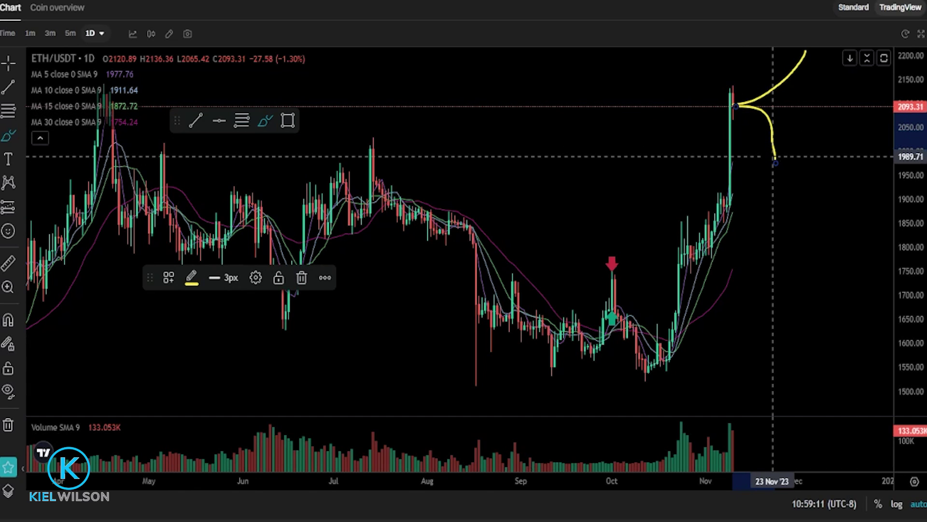
pyautogui.moveTo(771, 142)
pyautogui.mouseDown()
pyautogui.moveTo(766, 167)
pyautogui.moveTo(791, 157)
pyautogui.moveTo(788, 144)
pyautogui.mouseUp()
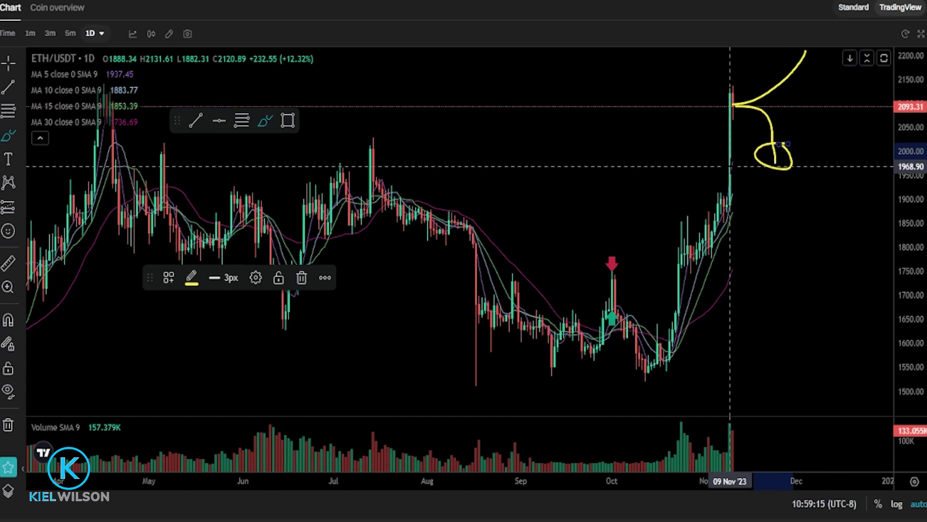
pyautogui.hotkey('ctrl', 'z')
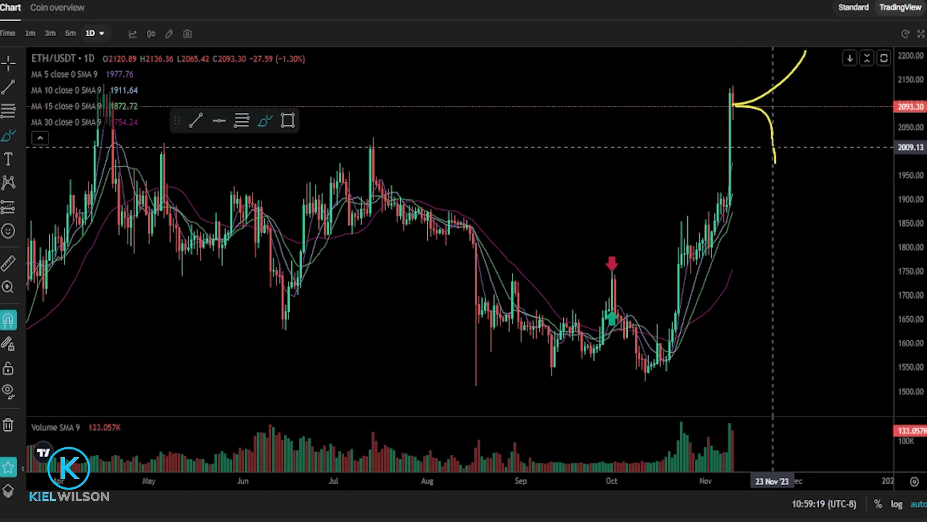
# Step: Delete the old lower and upper yellow brush strokes
pyautogui.press('Escape')
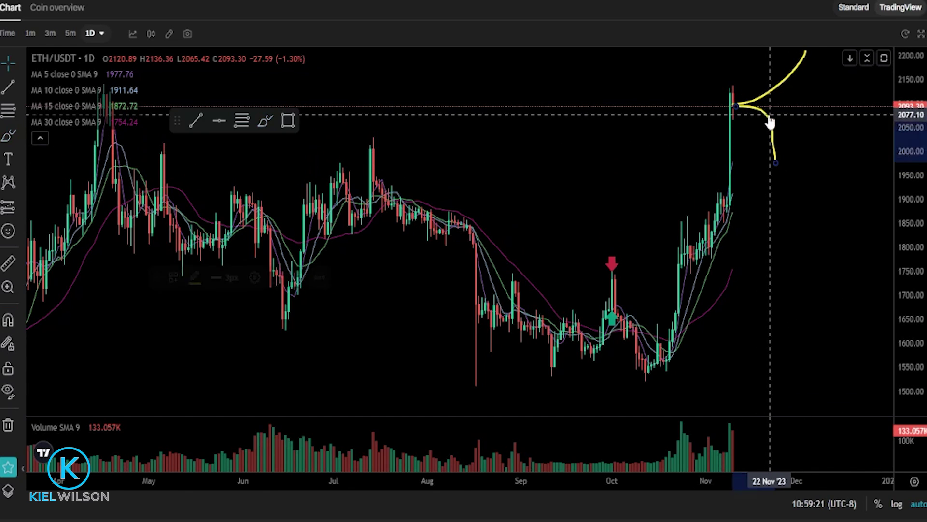
pyautogui.click(302, 277)
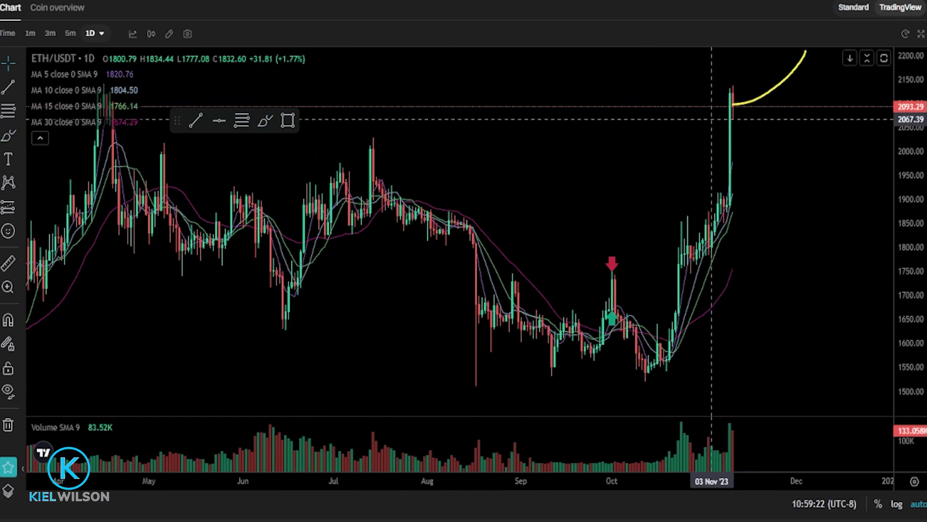
pyautogui.click(748, 100)
pyautogui.click(302, 276)
# Step: Brush one yellow curve rising toward about 2180 and one falling toward about 1930
pyautogui.click(266, 120)
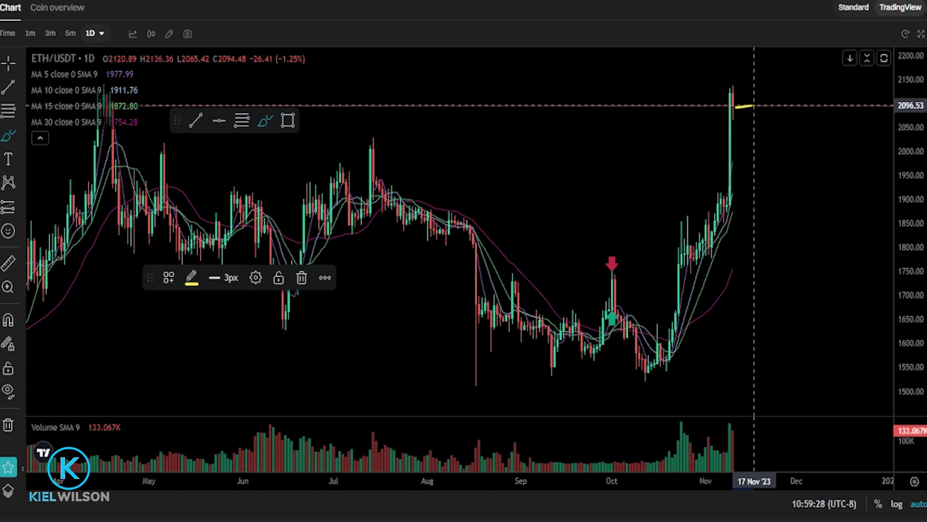
pyautogui.moveTo(754, 105); pyautogui.dragTo(796, 64)
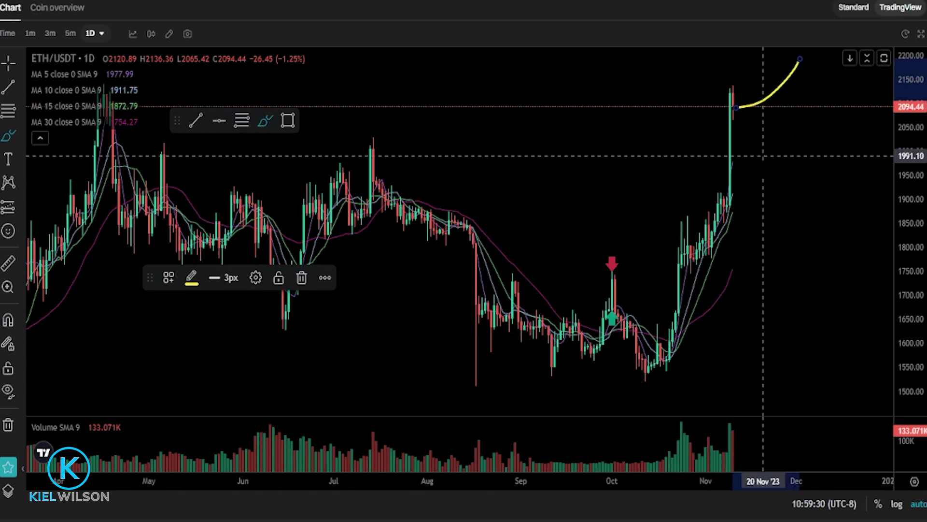
pyautogui.moveTo(737, 109); pyautogui.dragTo(803, 186)
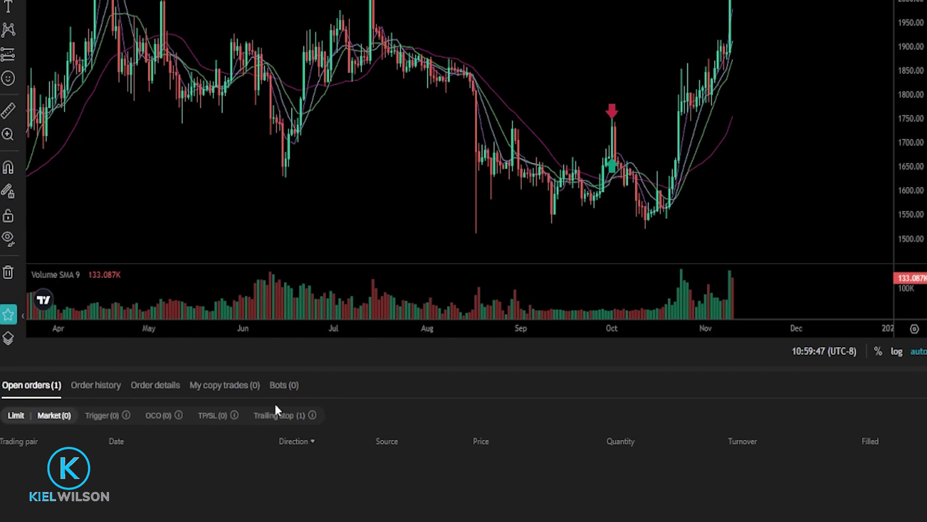
# Step: Cancel the in-progress ETH/USDT trailing stop order from the Trailing stop open-orders list
pyautogui.click(279, 416)
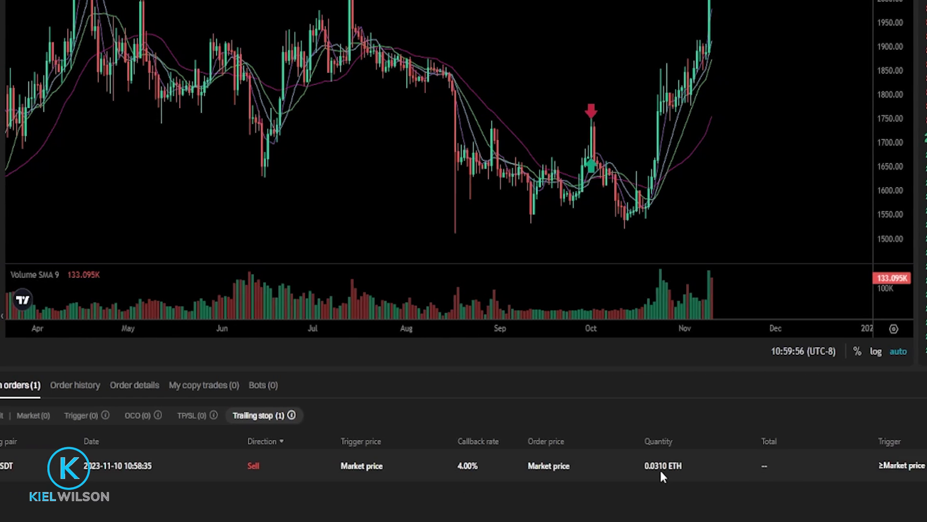
pyautogui.doubleClick(771, 441)
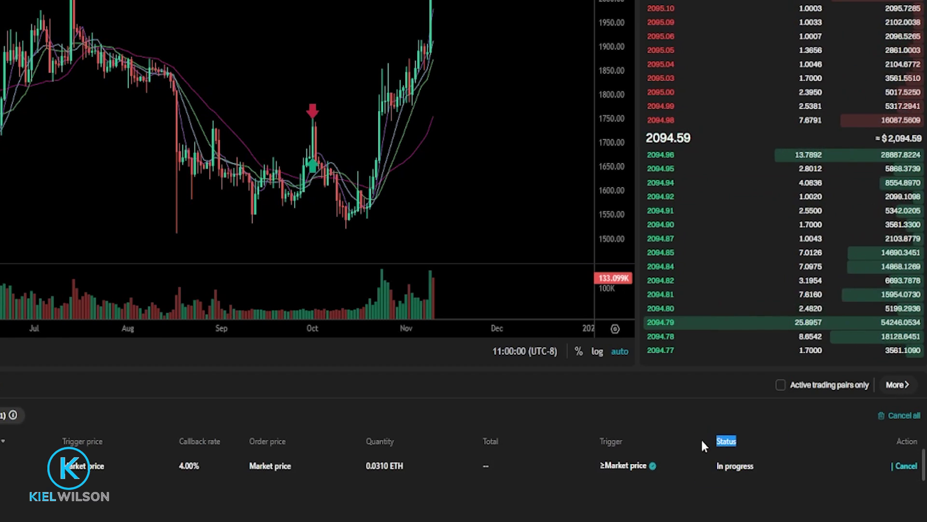
pyautogui.moveTo(713, 464); pyautogui.dragTo(766, 466)
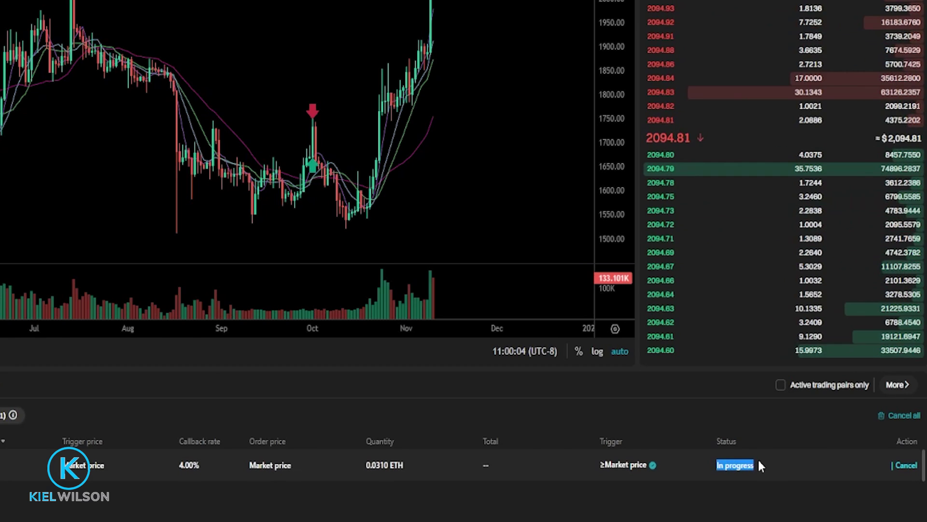
pyautogui.click(669, 500)
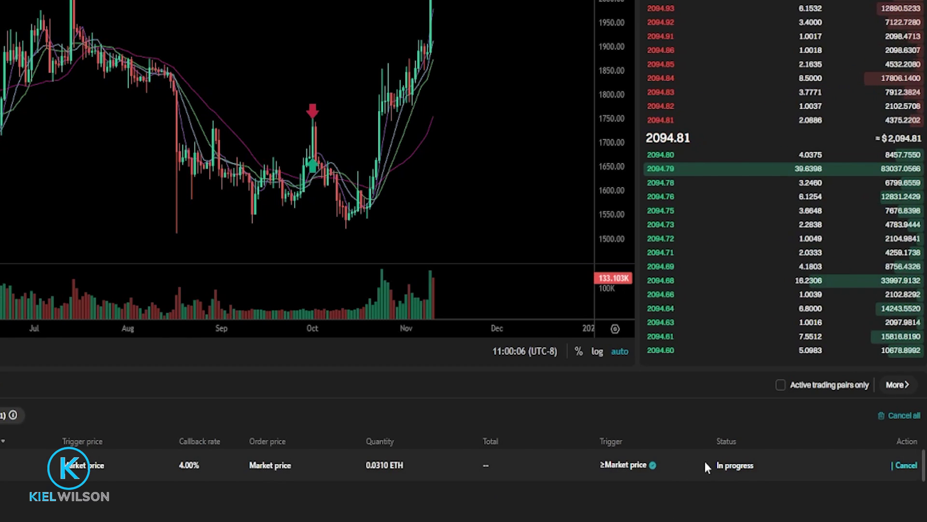
pyautogui.click(907, 464)
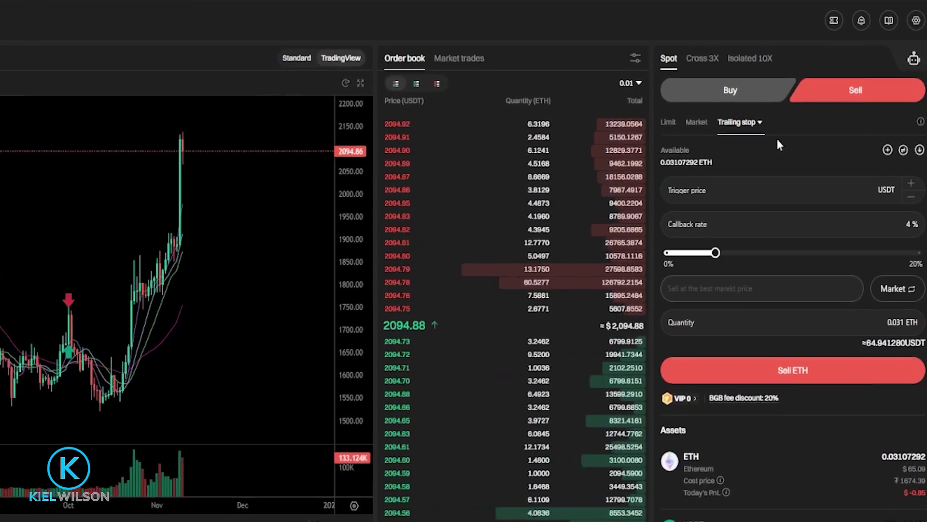
# Step: Set the ETH order form to Sell with Trailing stop type and select the Trigger price field
pyautogui.click(846, 95)
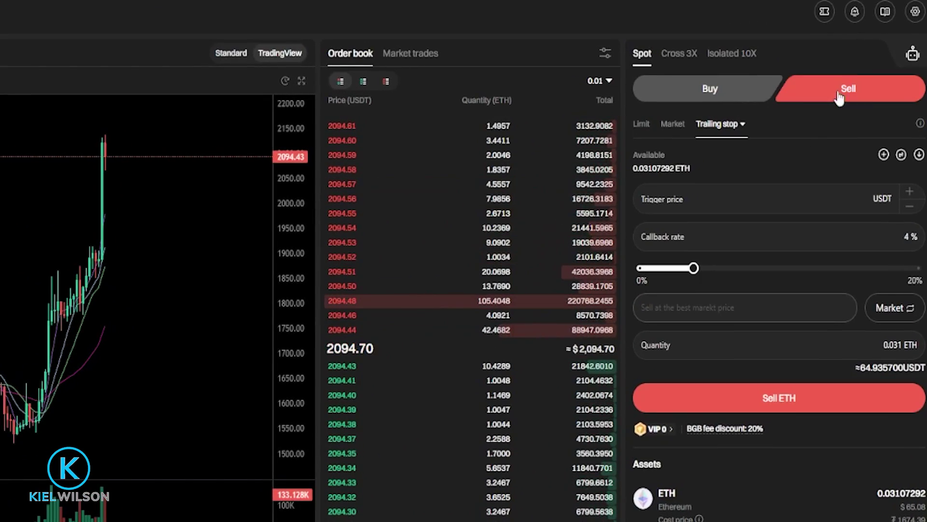
pyautogui.click(713, 127)
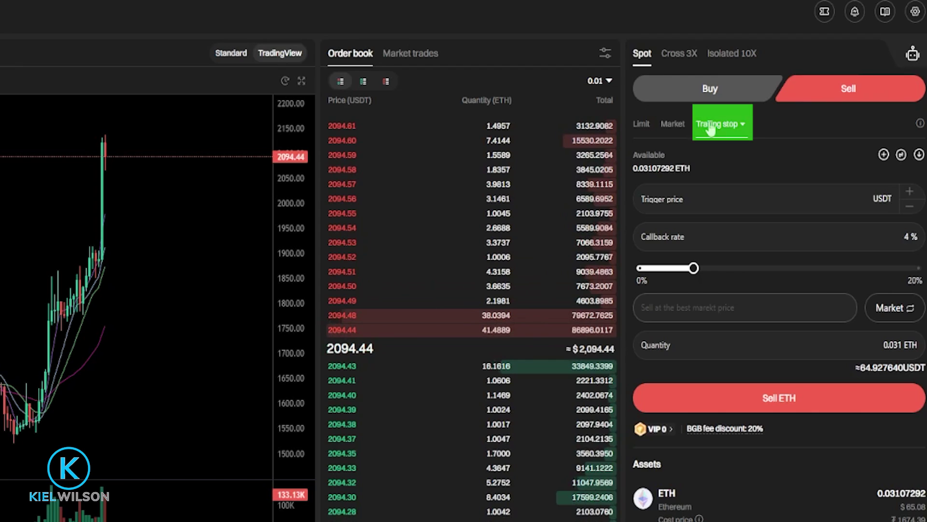
pyautogui.click(743, 125)
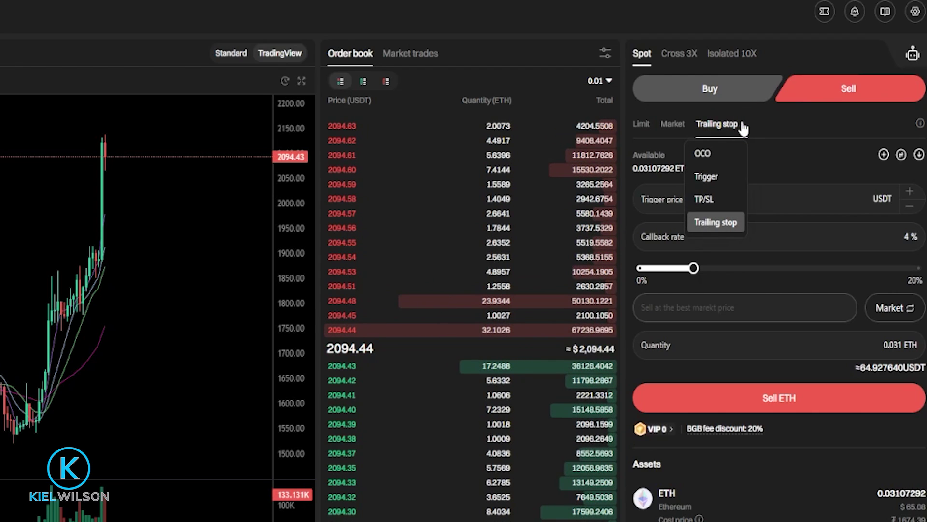
pyautogui.click(718, 223)
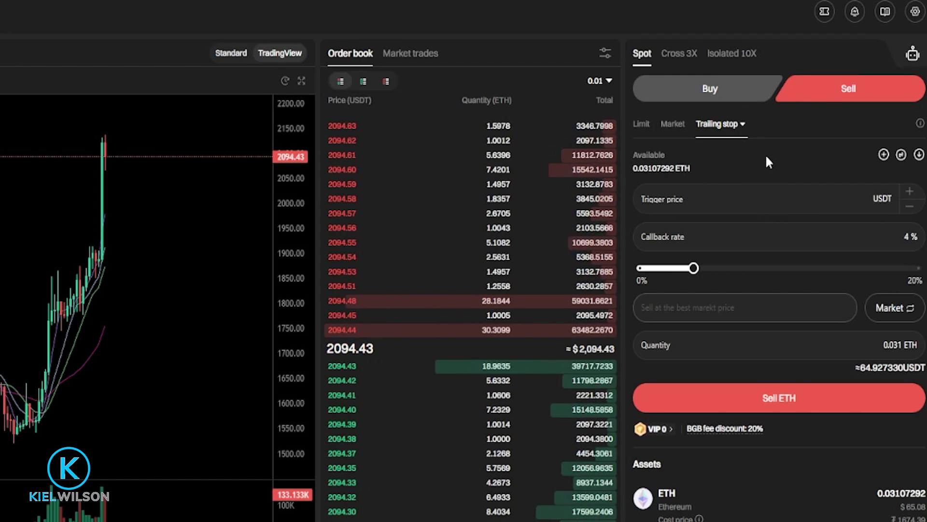
pyautogui.click(695, 199)
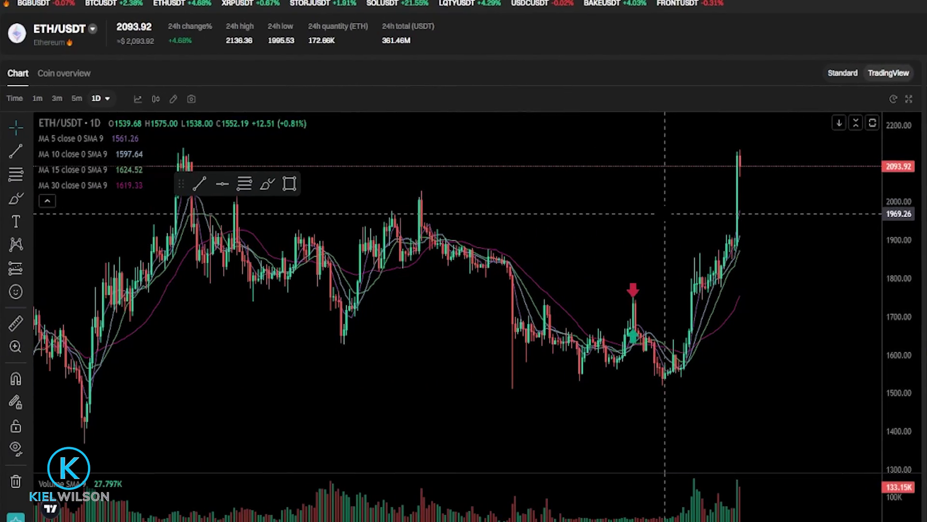
# Step: Circle the top of the latest candle with the brush, then delete the circle
pyautogui.scroll(1, 629, 207)
pyautogui.scroll(-1, 629, 204)
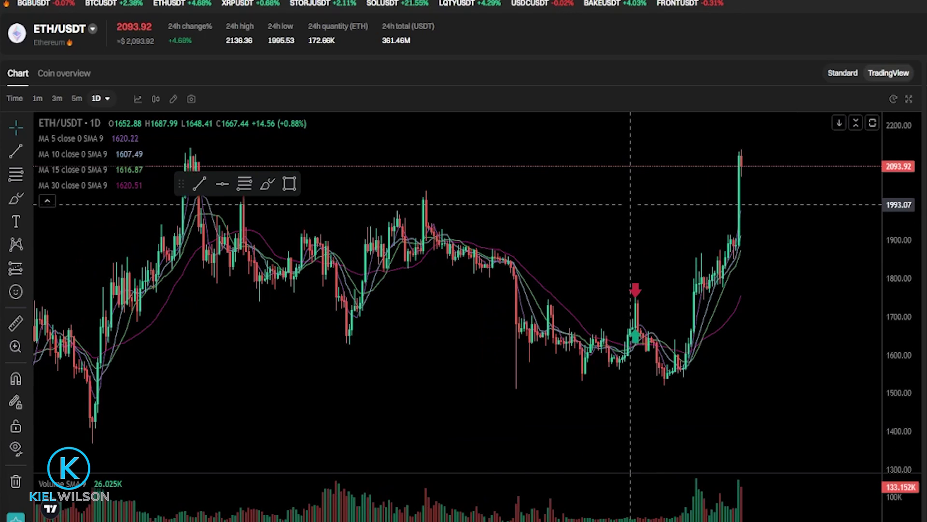
pyautogui.click(270, 191)
pyautogui.moveTo(747, 141); pyautogui.dragTo(734, 152)
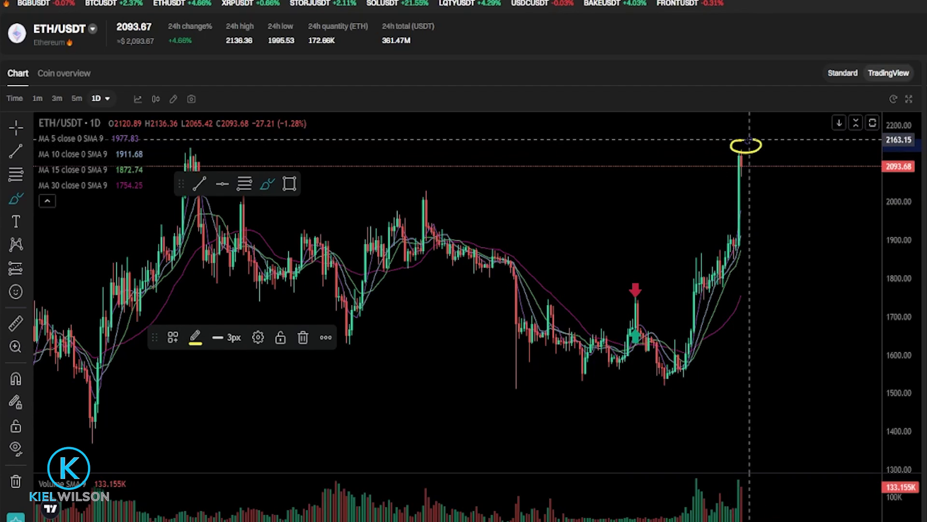
pyautogui.press('Delete')
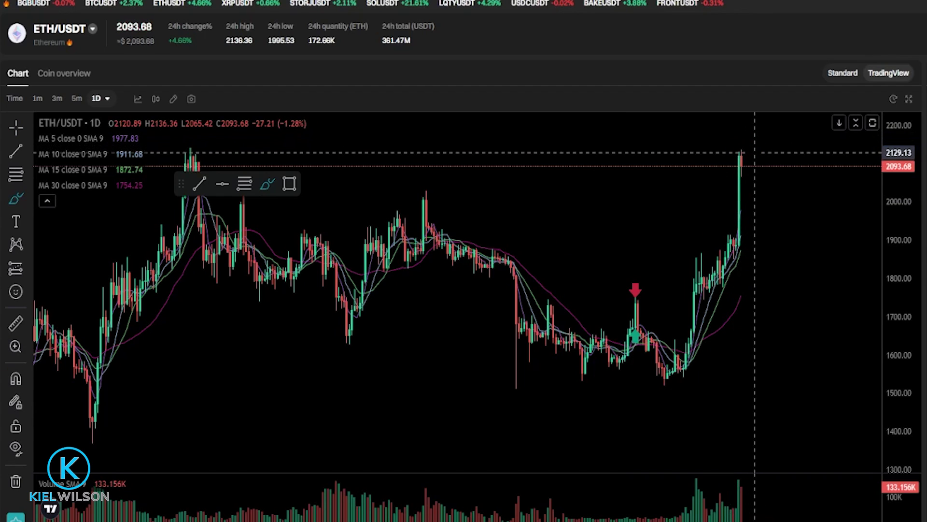
# Step: Draw a horizontal line at the latest candle's high of about 2132.54
pyautogui.click(28, 154)
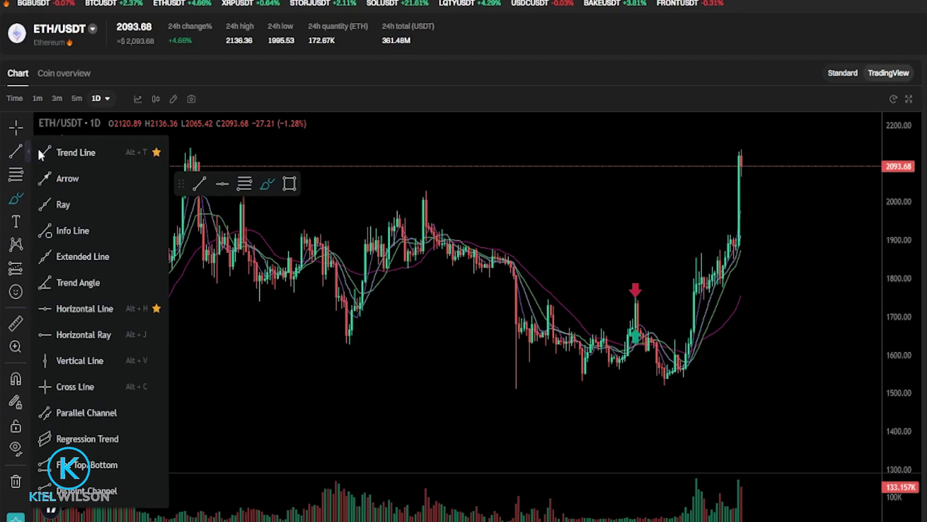
pyautogui.click(72, 307)
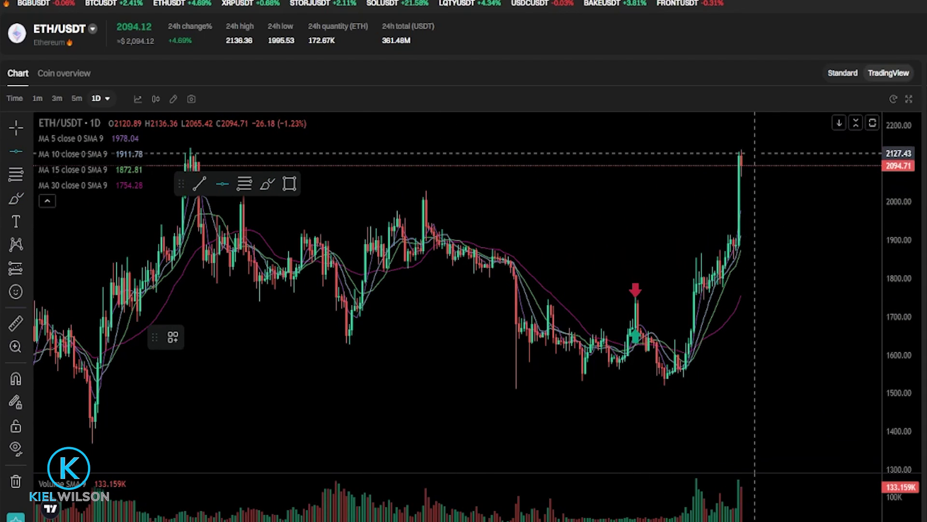
pyautogui.click(755, 152)
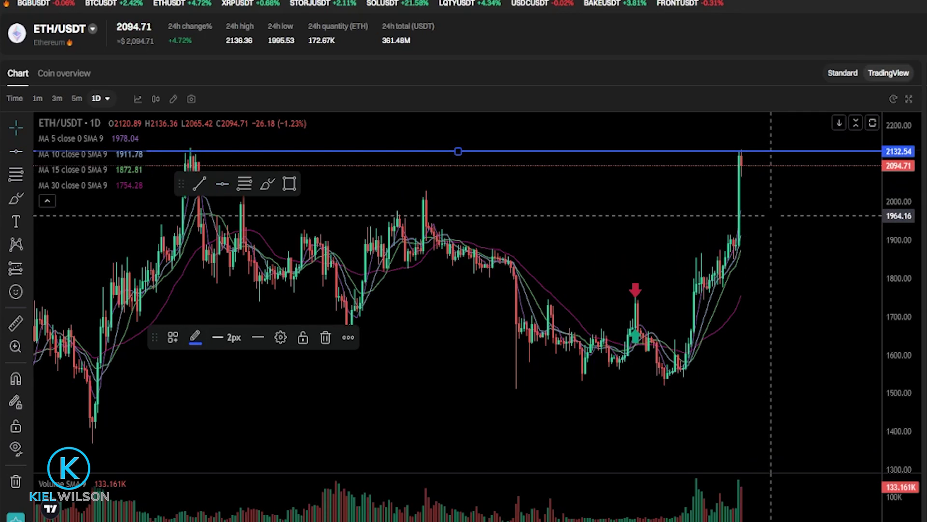
pyautogui.click(770, 216)
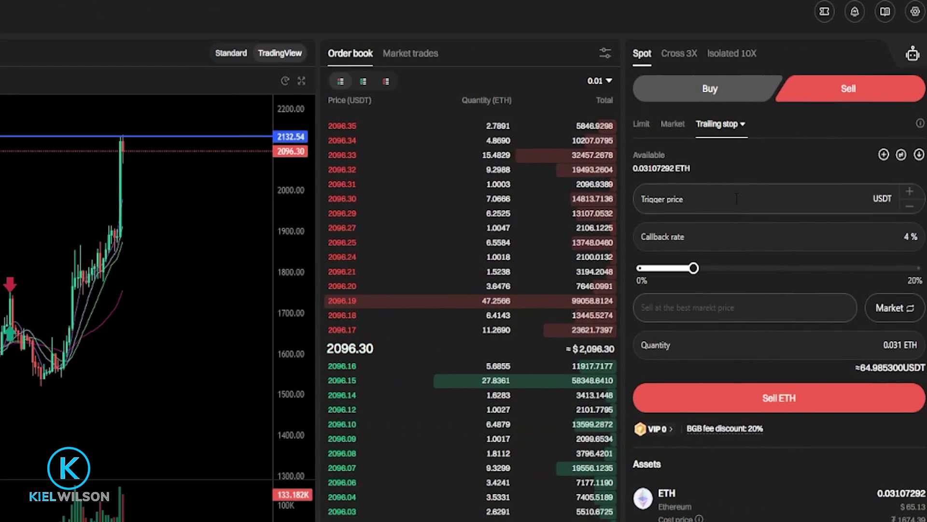
# Step: Enter a 2132 trigger price, keep 4% callback and 0.031 ETH, and submit the sell for review
pyautogui.click(732, 197)
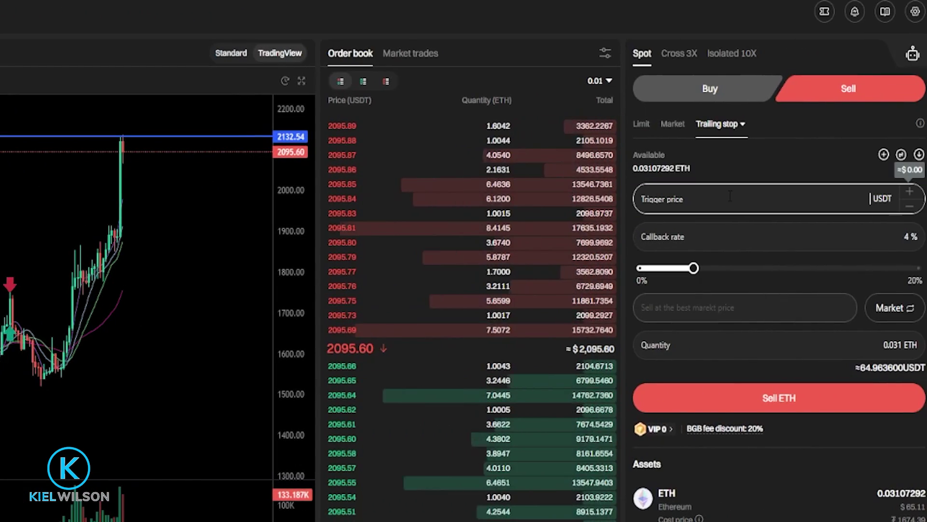
pyautogui.write('2132')
pyautogui.click(797, 173)
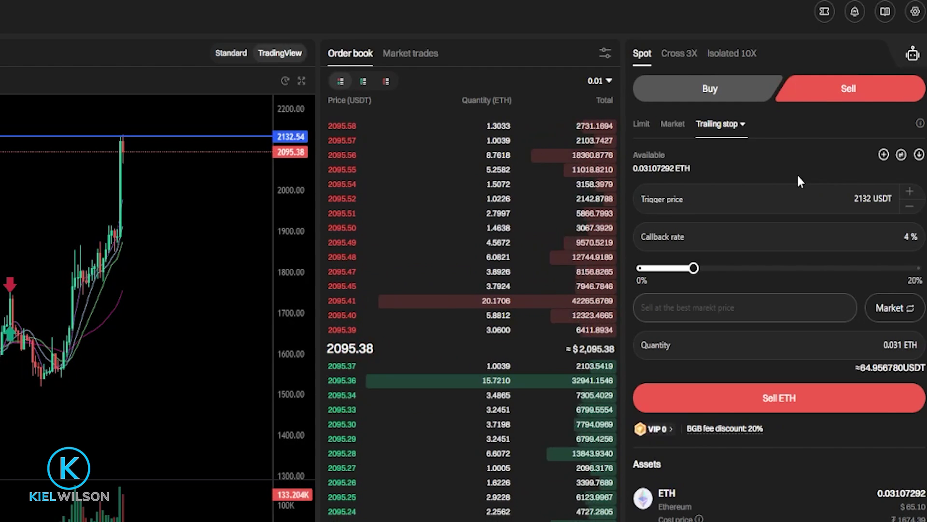
pyautogui.click(807, 208)
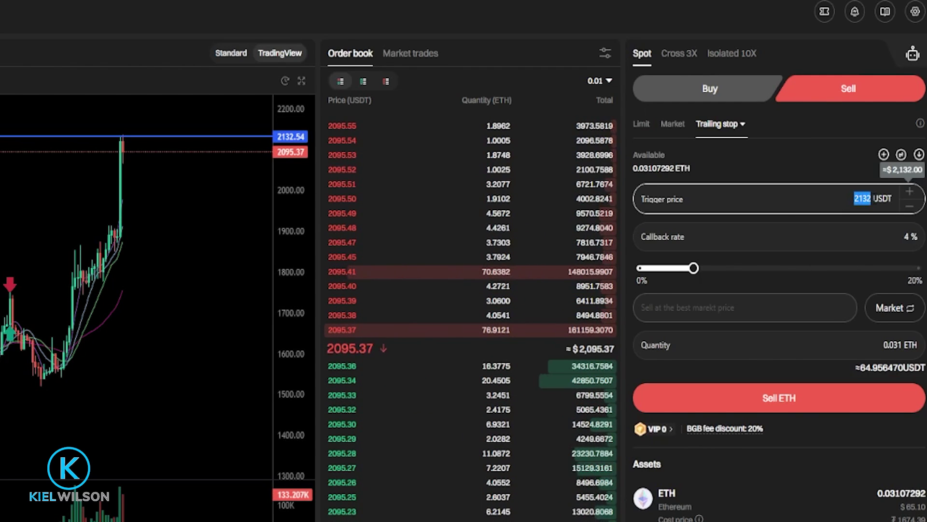
pyautogui.doubleClick(851, 206)
pyautogui.click(846, 192)
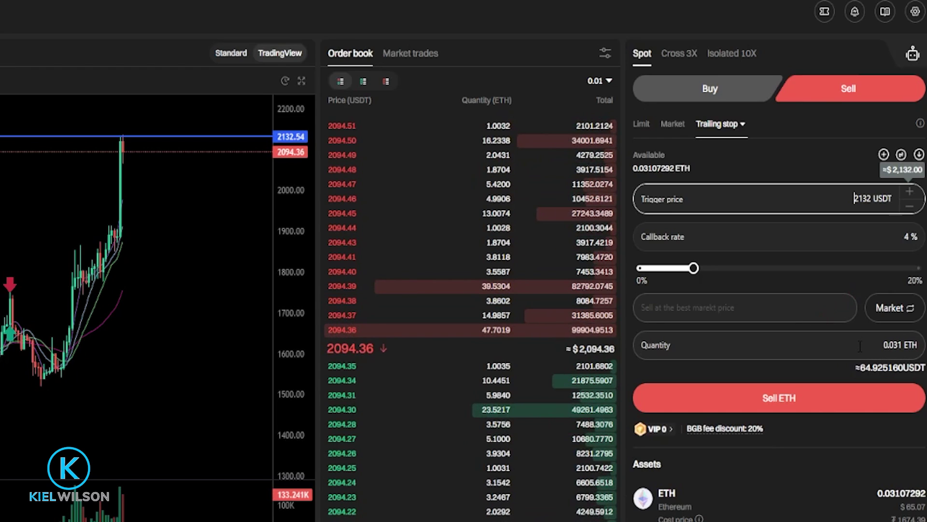
pyautogui.moveTo(873, 490); pyautogui.dragTo(925, 493)
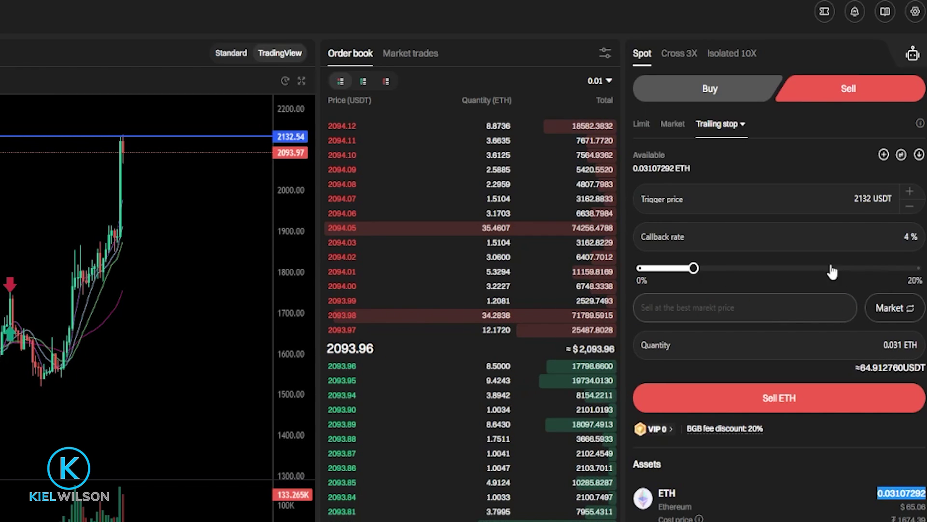
pyautogui.click(779, 402)
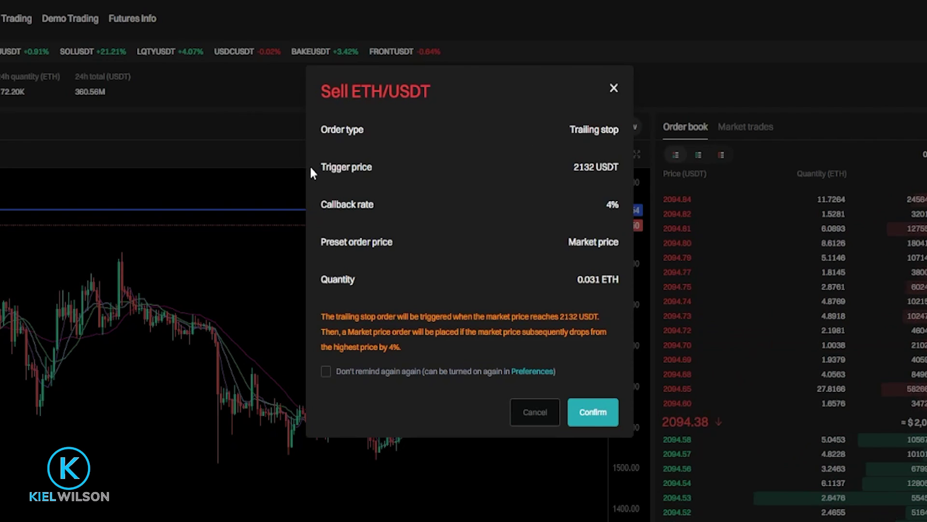
# Step: Check the 2132 USDT trigger price in the summary and confirm the trailing stop sell
pyautogui.moveTo(309, 165); pyautogui.dragTo(372, 167)
pyautogui.moveTo(573, 167); pyautogui.dragTo(624, 164)
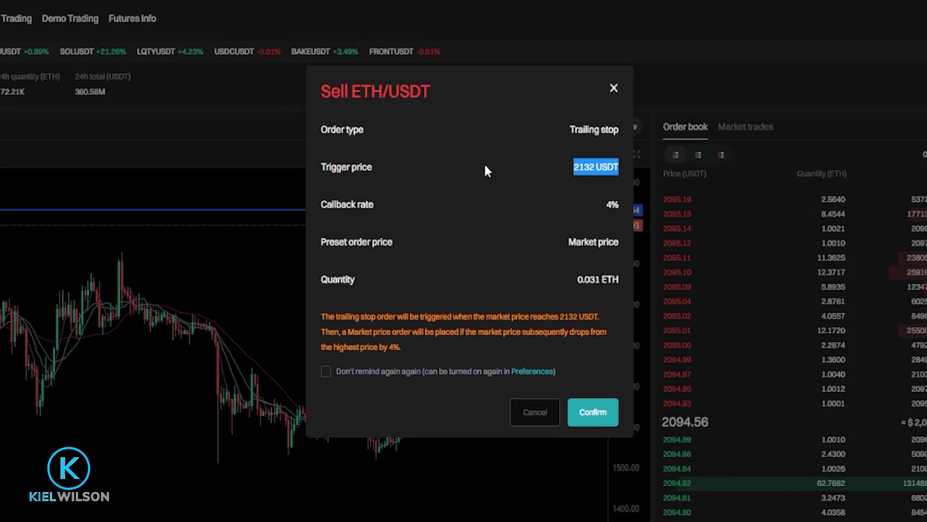
pyautogui.click(594, 414)
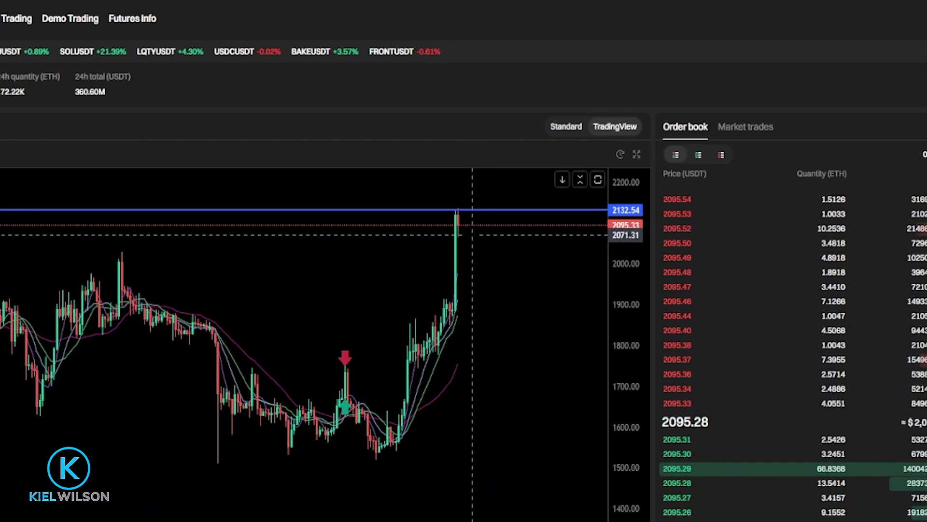
# Step: Sketch price rising past the trigger level with brush strokes, then clear them
pyautogui.moveTo(460, 225)
pyautogui.mouseDown()
pyautogui.moveTo(483, 219)
pyautogui.moveTo(490, 207)
pyautogui.mouseUp()
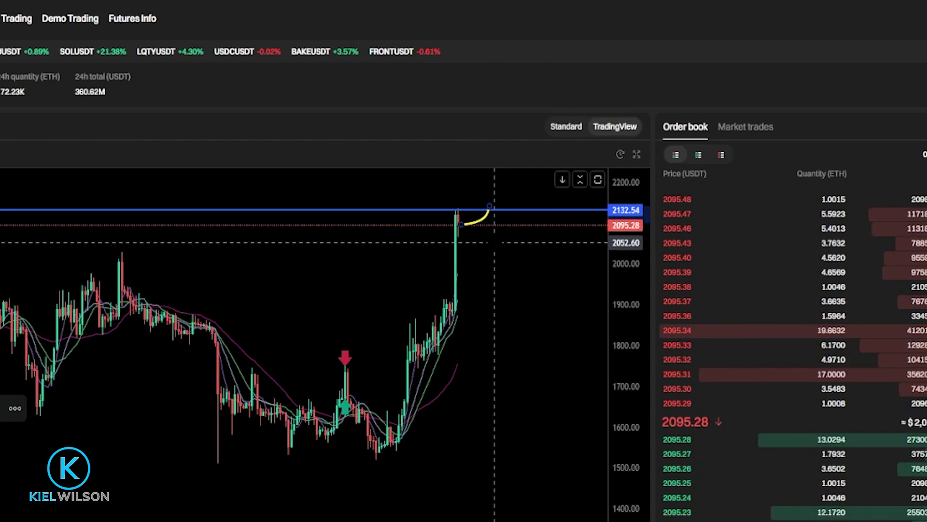
pyautogui.moveTo(489, 205)
pyautogui.mouseDown()
pyautogui.moveTo(497, 197)
pyautogui.moveTo(480, 197)
pyautogui.moveTo(483, 213)
pyautogui.moveTo(503, 197)
pyautogui.mouseUp()
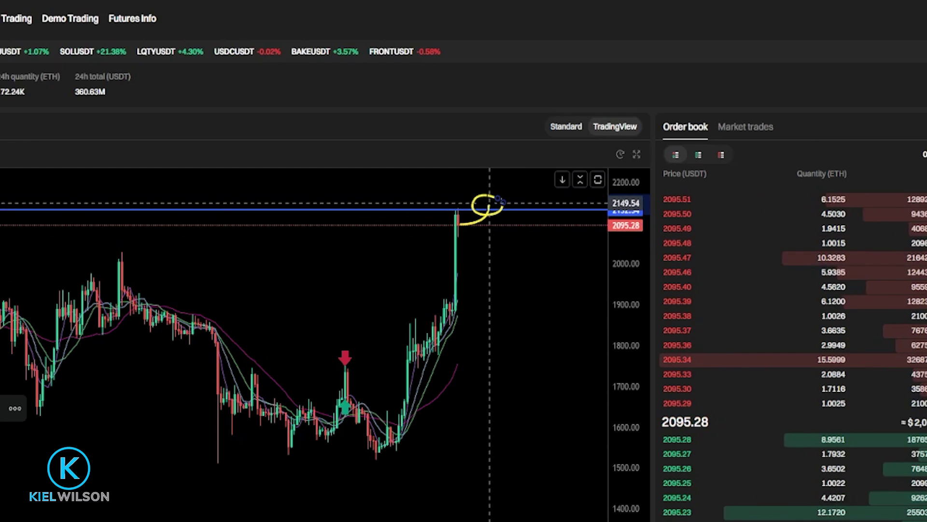
pyautogui.moveTo(492, 205); pyautogui.dragTo(526, 169)
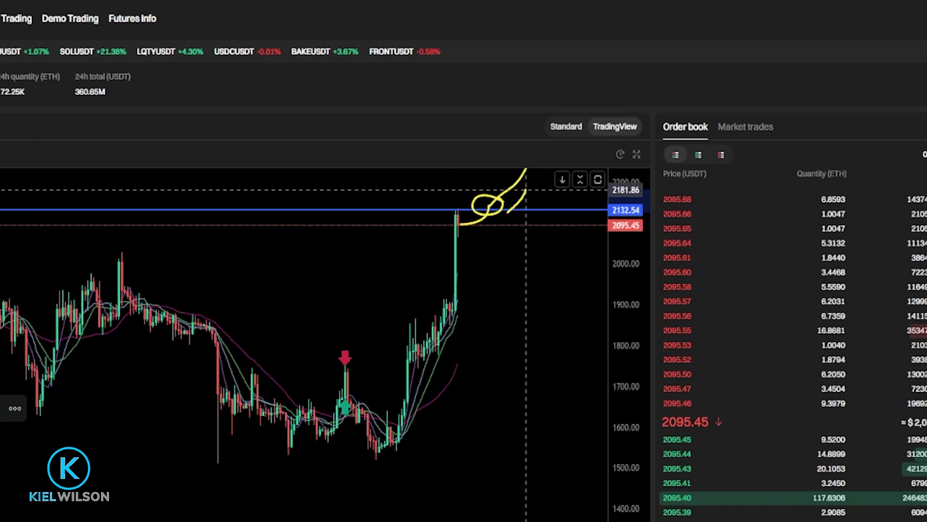
pyautogui.moveTo(526, 190); pyautogui.dragTo(531, 182)
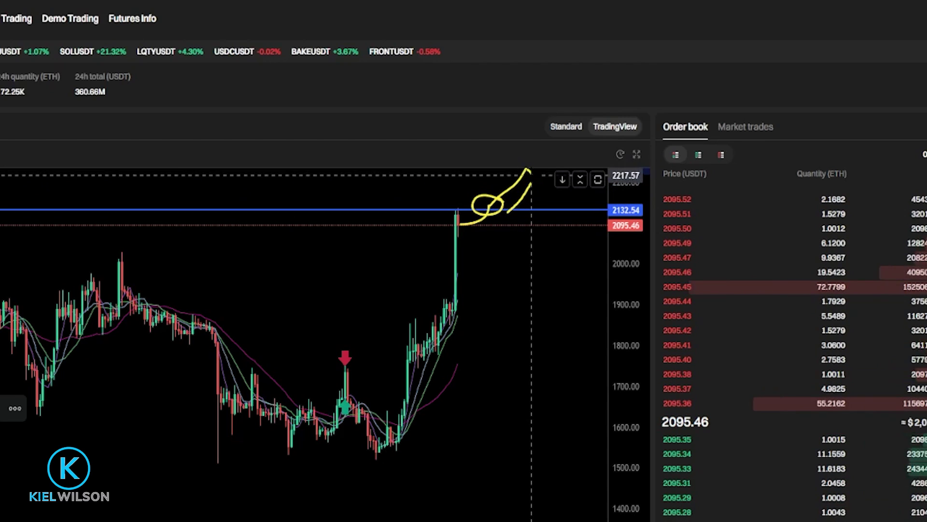
pyautogui.moveTo(529, 170); pyautogui.dragTo(531, 202)
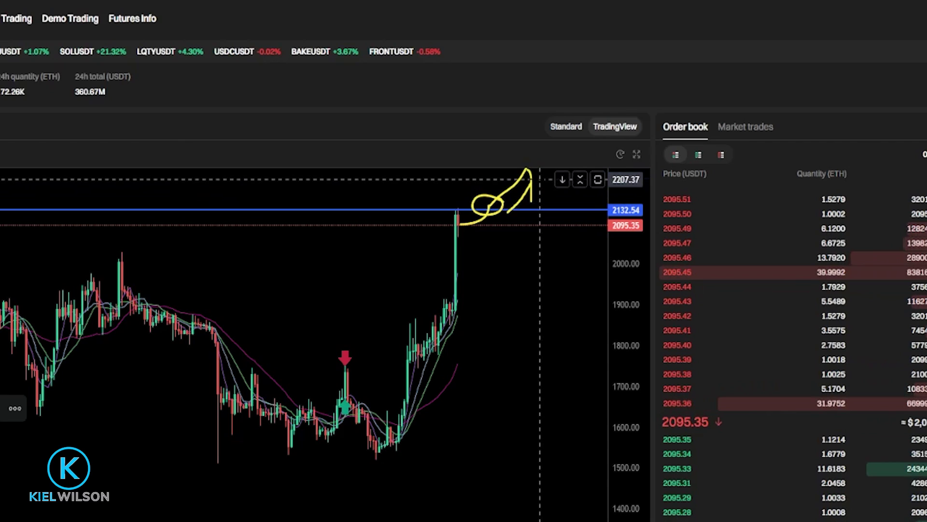
pyautogui.moveTo(526, 190); pyautogui.dragTo(544, 179)
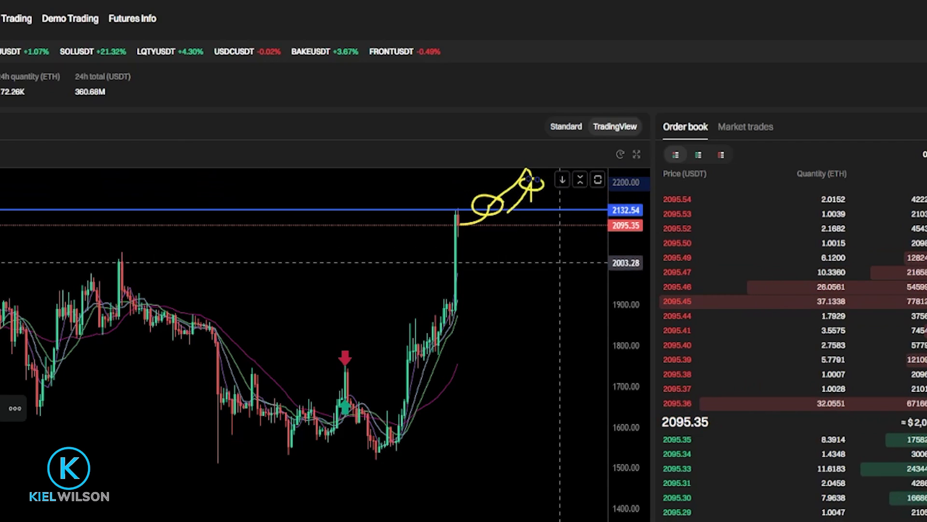
pyautogui.press('Escape')
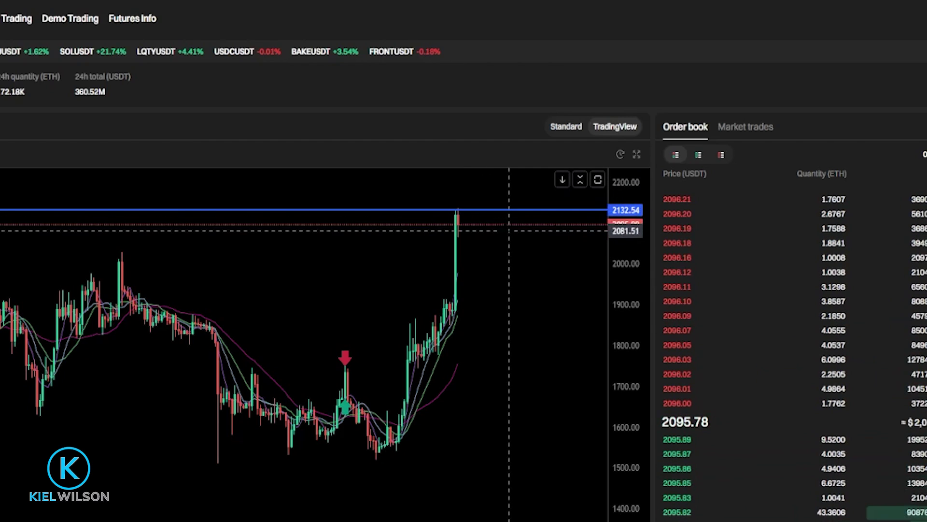
# Step: Draw a curve of price falling from the peak, then delete it
pyautogui.moveTo(461, 223)
pyautogui.mouseDown()
pyautogui.moveTo(503, 248)
pyautogui.moveTo(509, 305)
pyautogui.mouseUp()
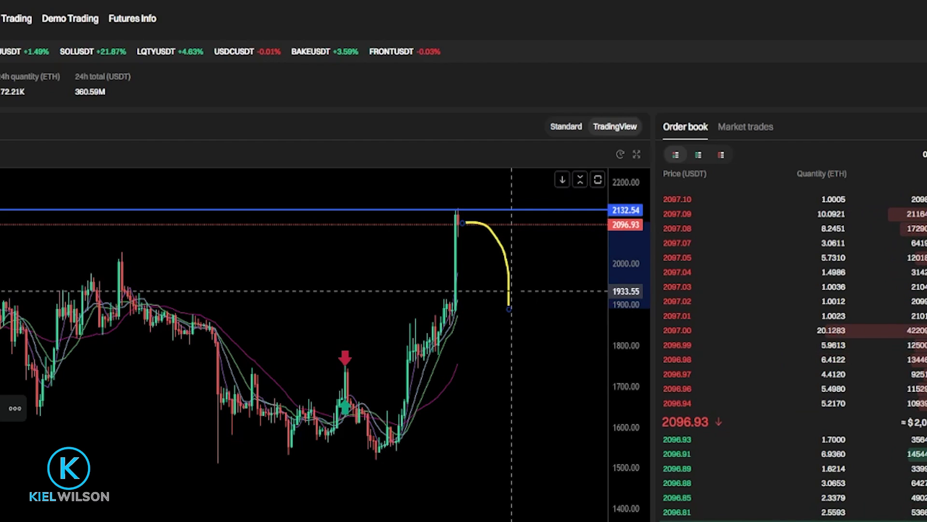
pyautogui.click(504, 257)
pyautogui.click(505, 256)
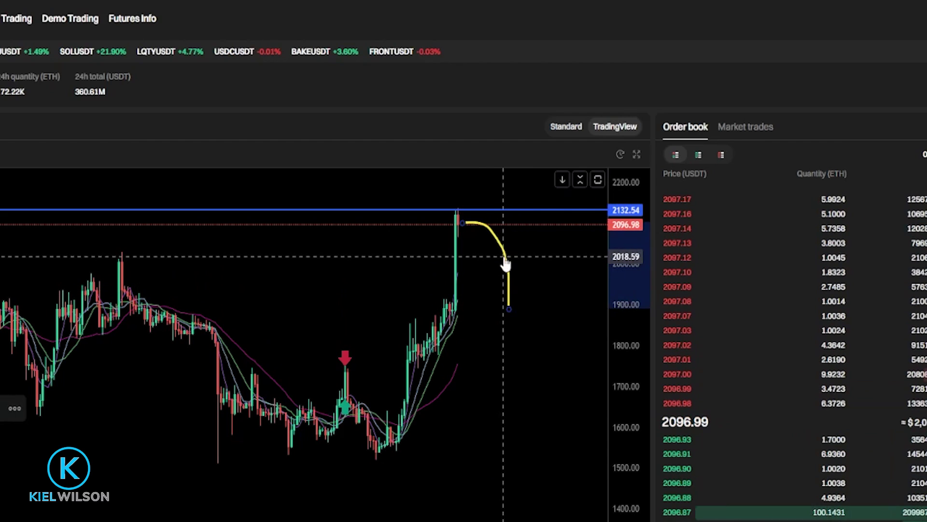
pyautogui.press('Delete')
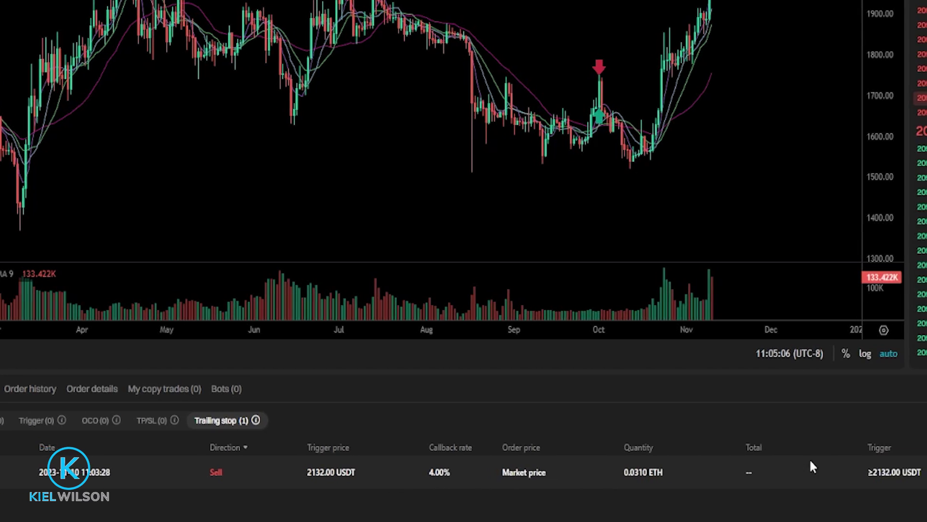
# Step: Highlight the order's Pending status and its ≥2132.00 USDT trigger condition
pyautogui.doubleClick(770, 447)
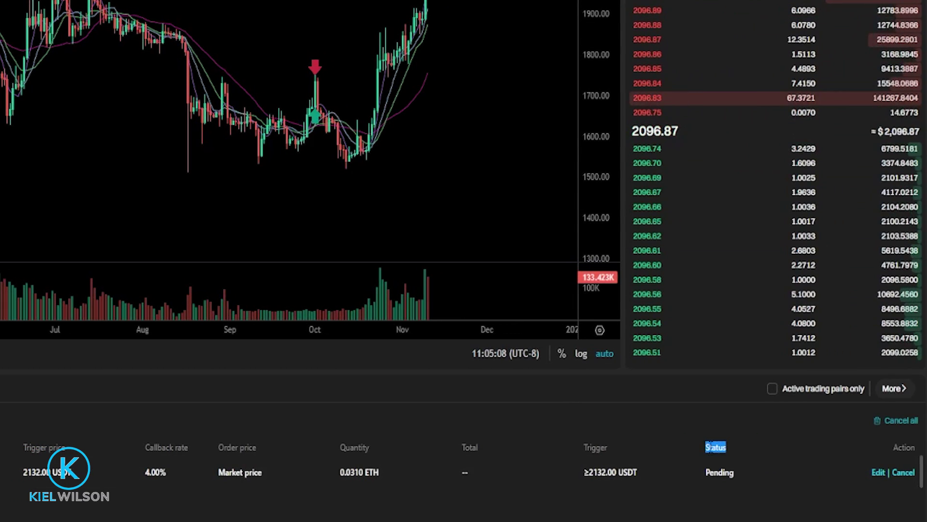
pyautogui.moveTo(753, 469); pyautogui.dragTo(794, 476)
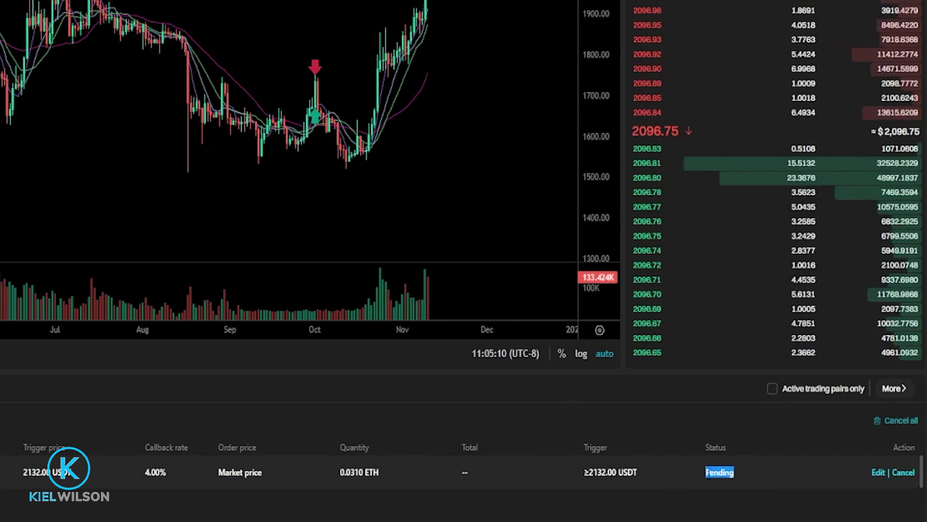
pyautogui.moveTo(574, 471); pyautogui.dragTo(641, 468)
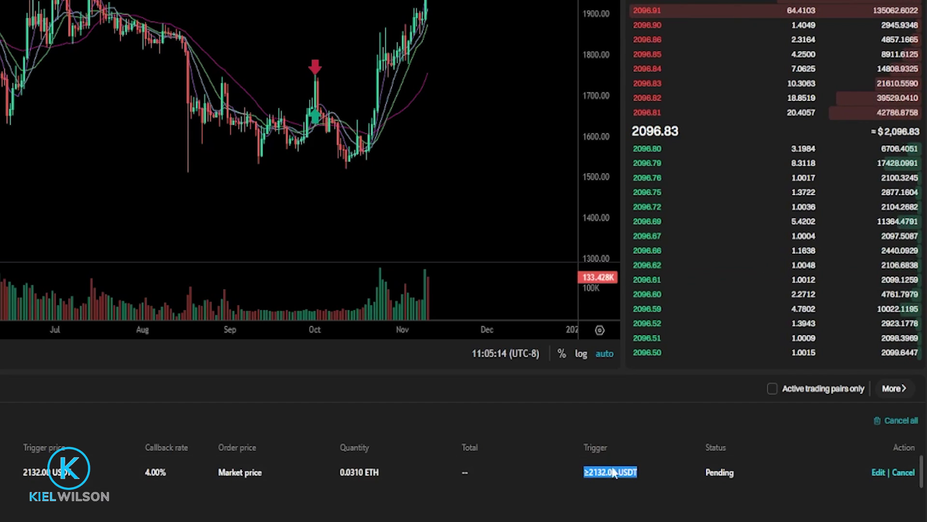
pyautogui.click(656, 473)
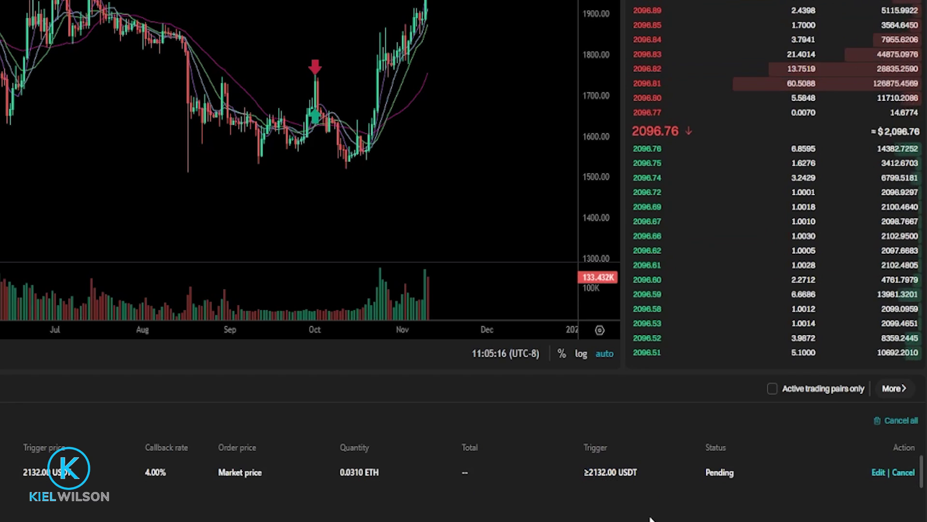